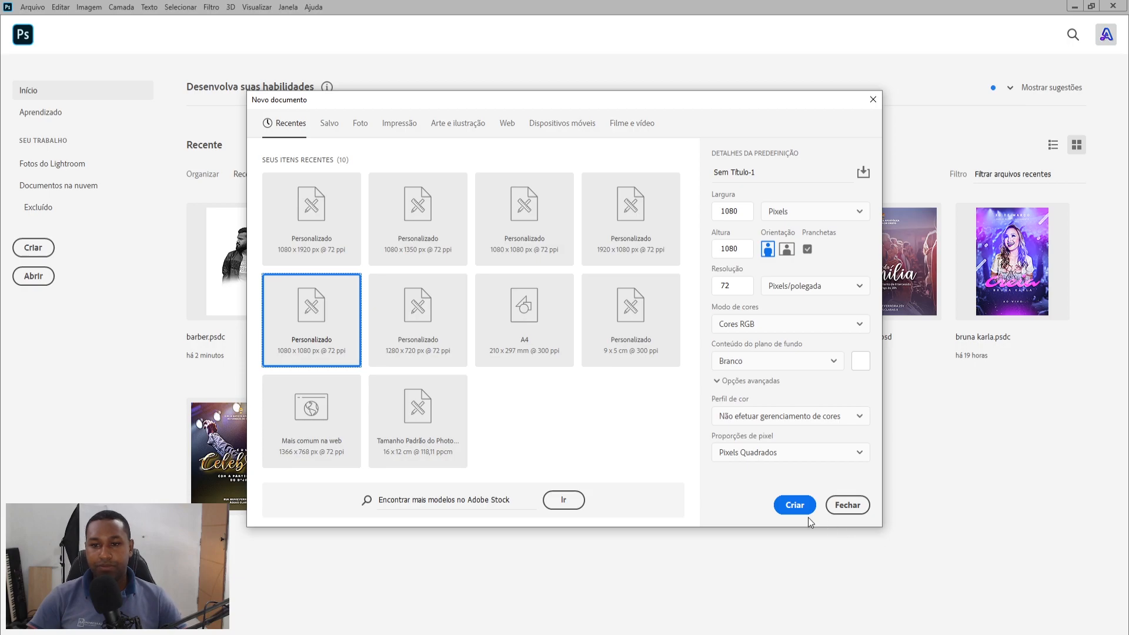
- Add a guide layout to the artboard with 3 columns, 3 rows and 40 px margins on all sides
{"action": "left_click", "coordinate": [247, 8]}
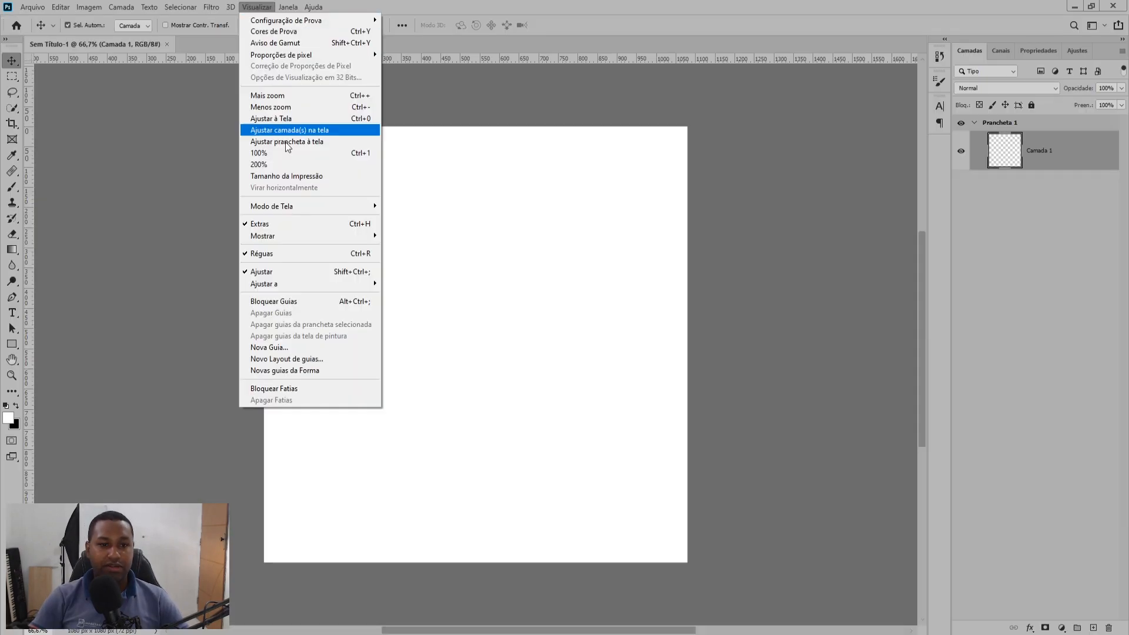
{"action": "left_click", "coordinate": [301, 360]}
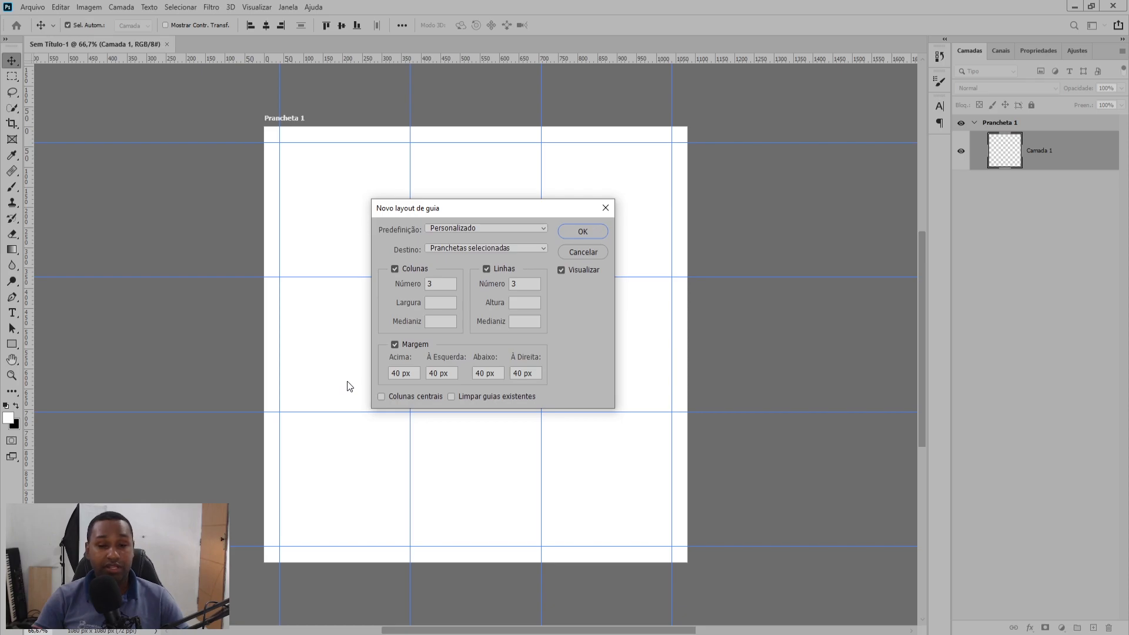
{"action": "left_click", "coordinate": [576, 231]}
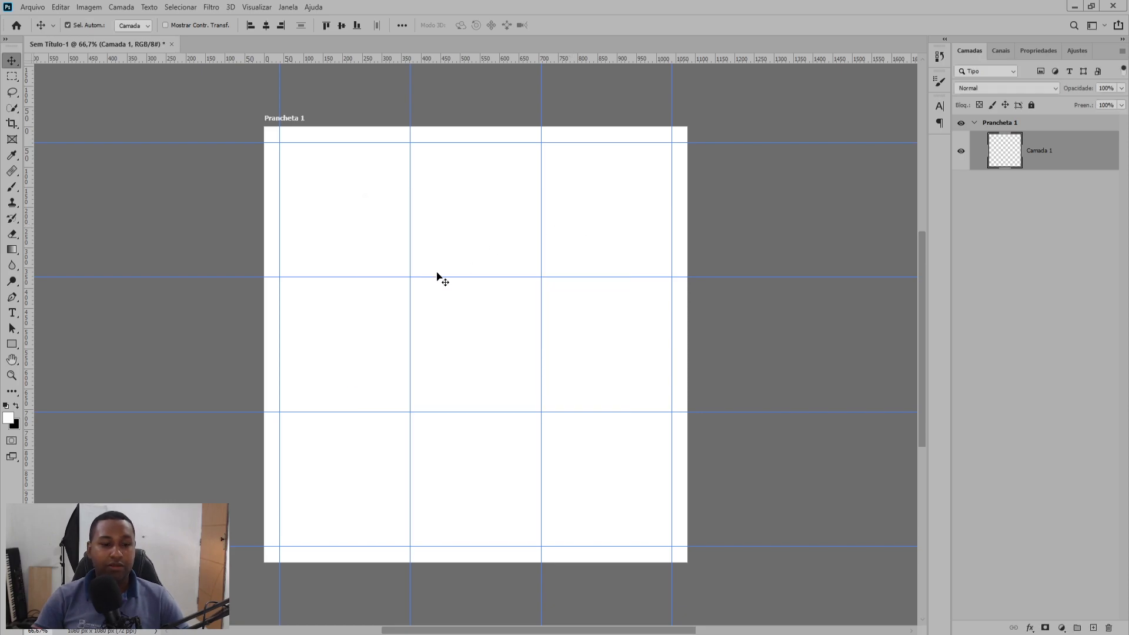
- Place the photo IMG_1071 from the 1TB (D:) drive near the artboard's horizontal center and duplicate its layer
{"action": "key", "text": "super+e"}
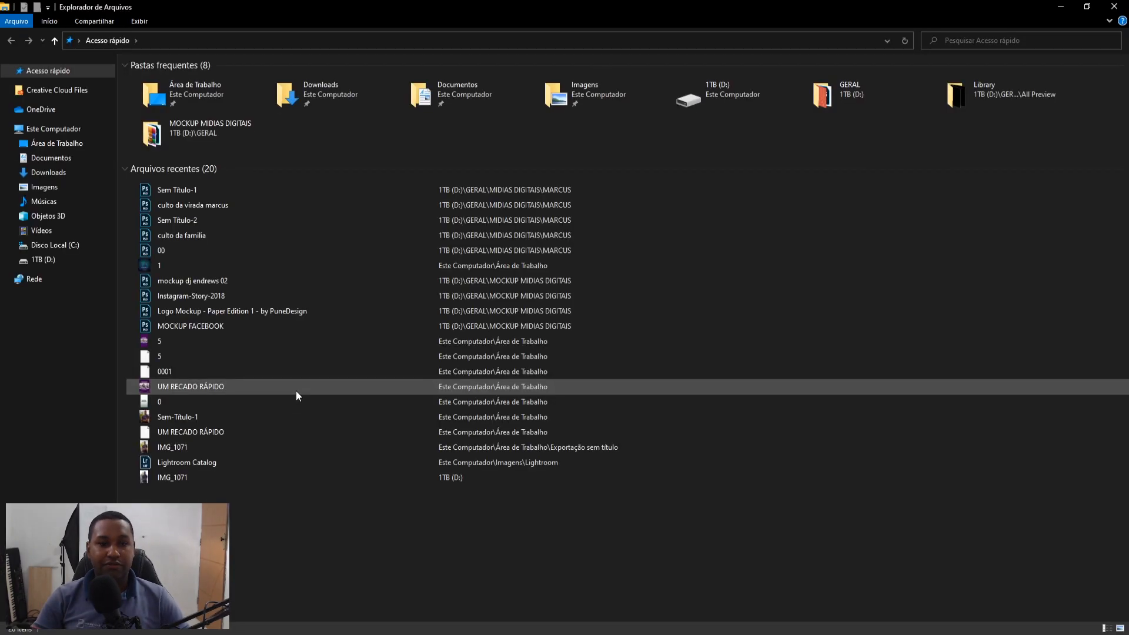
{"action": "left_click", "coordinate": [56, 260]}
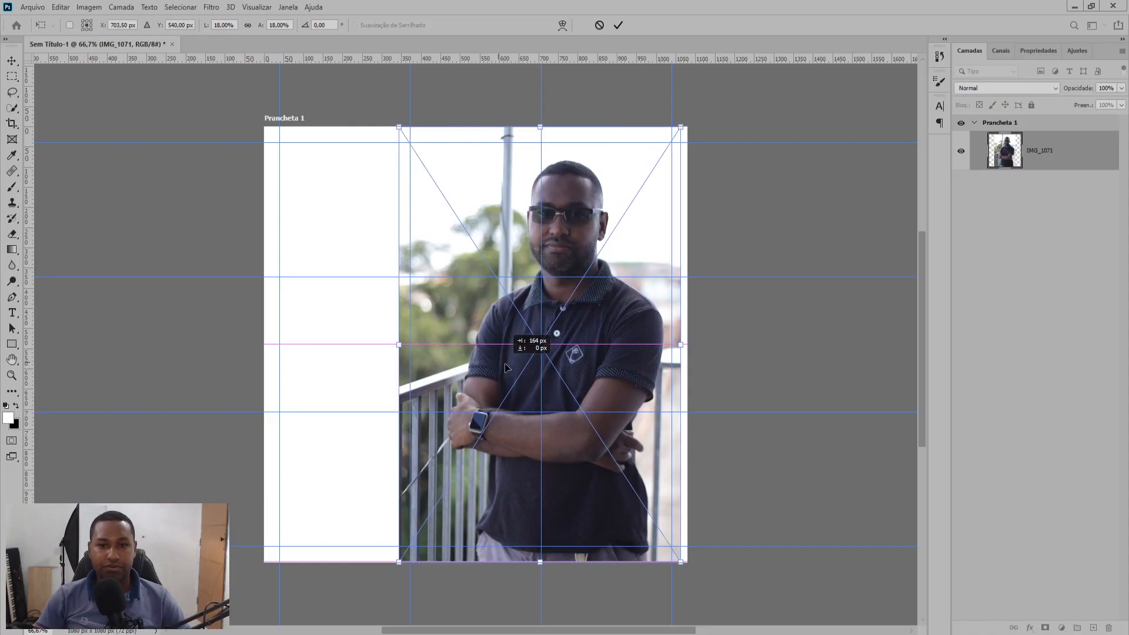
{"action": "left_click_drag", "start_coordinate": [506, 368], "coordinate": [435, 363]}
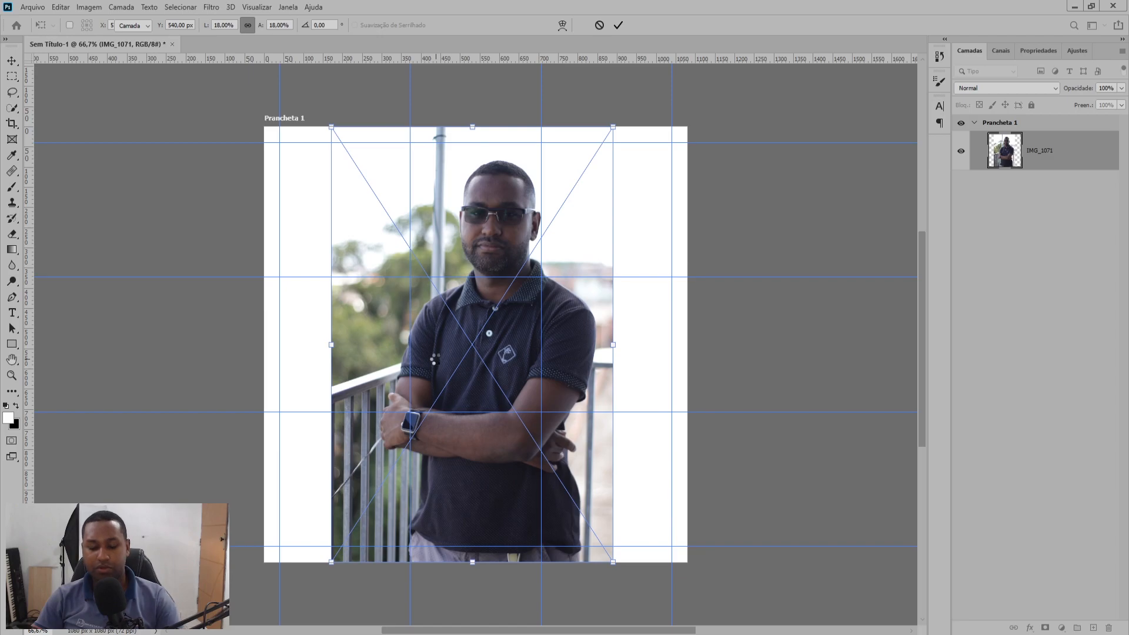
{"action": "key", "text": "Return"}
{"action": "key", "text": "ctrl+j"}
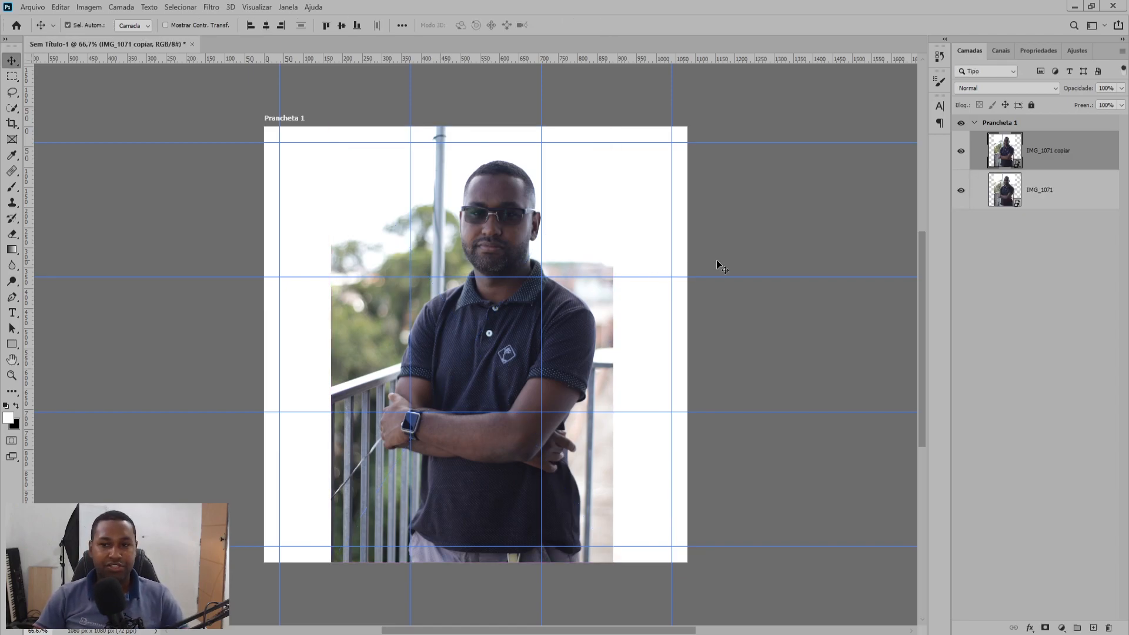
- On a new layer, stamp the diagonal rounded-stripes brush tip (2740) once in black at about 883 px over the photo's middle
{"action": "left_click", "coordinate": [1093, 628]}
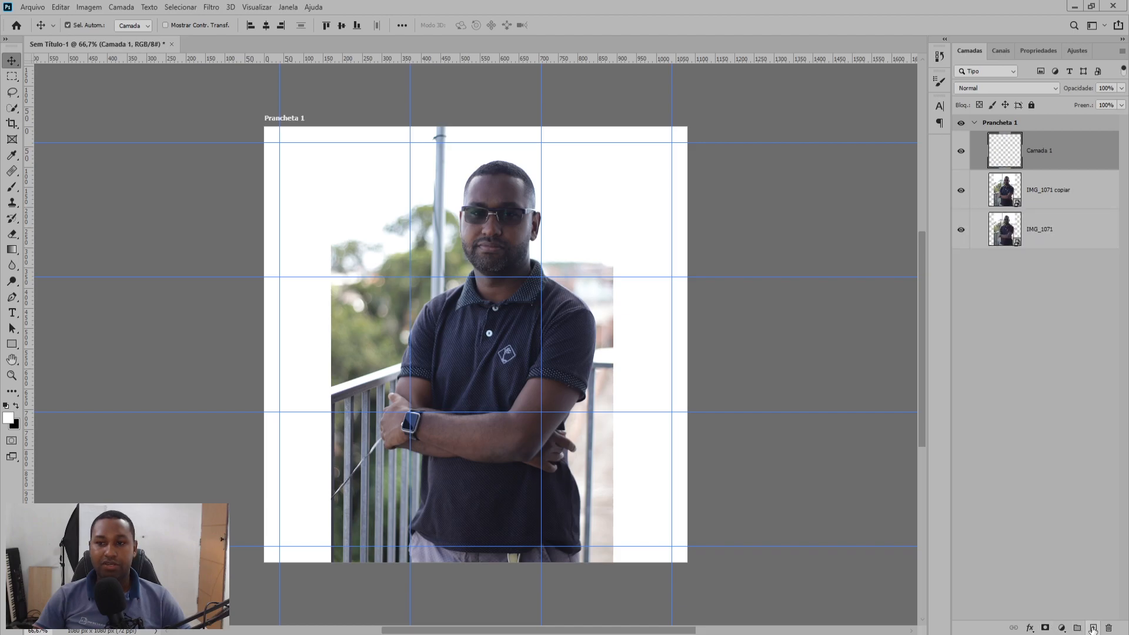
{"action": "key", "text": "b"}
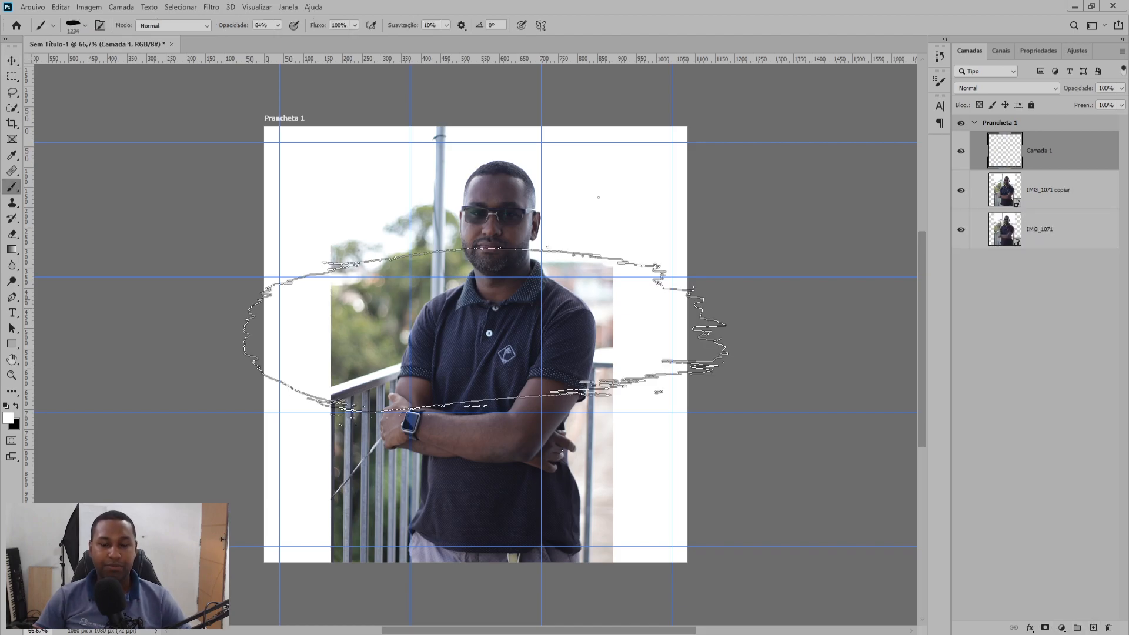
{"action": "left_click", "coordinate": [937, 87]}
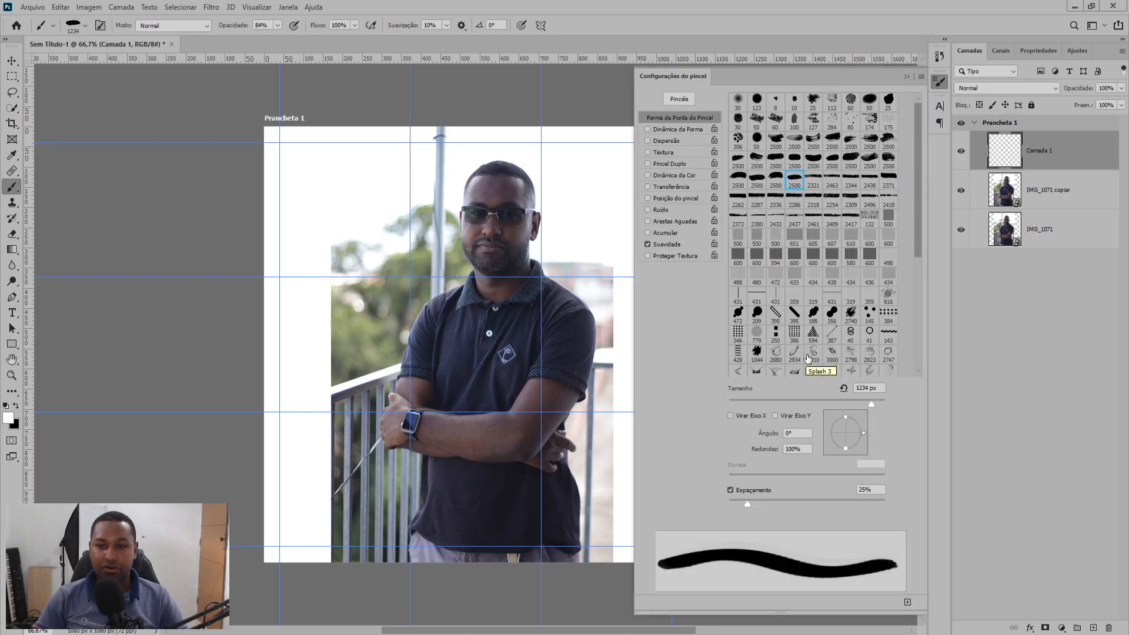
{"action": "left_click", "coordinate": [851, 315]}
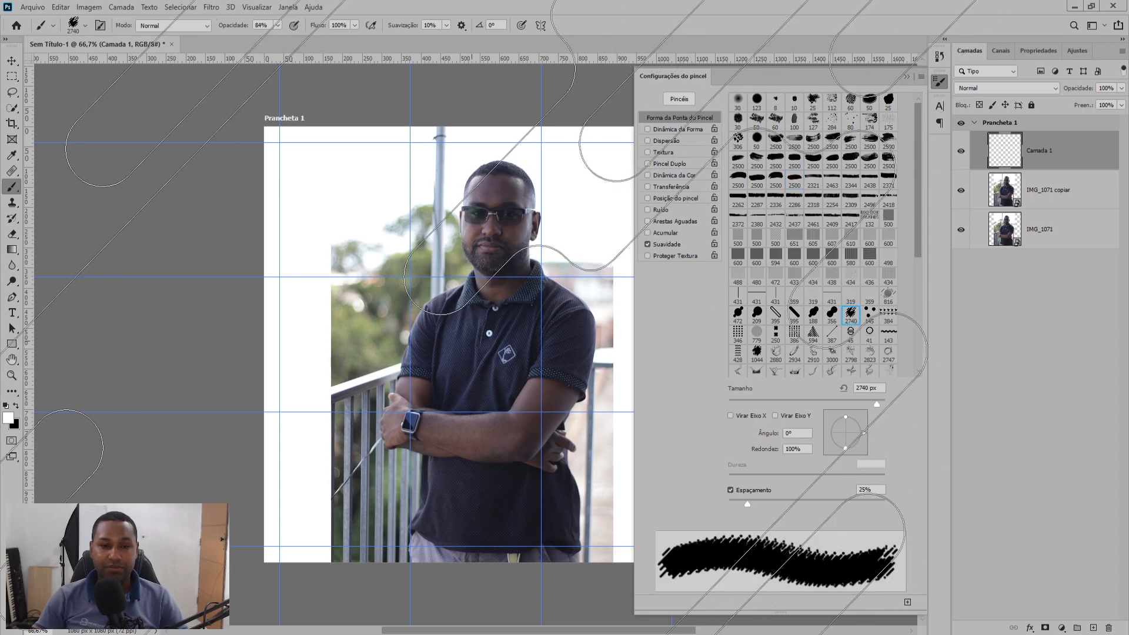
{"action": "right_click", "coordinate": [471, 336], "text": "alt"}
{"action": "key", "text": "x"}
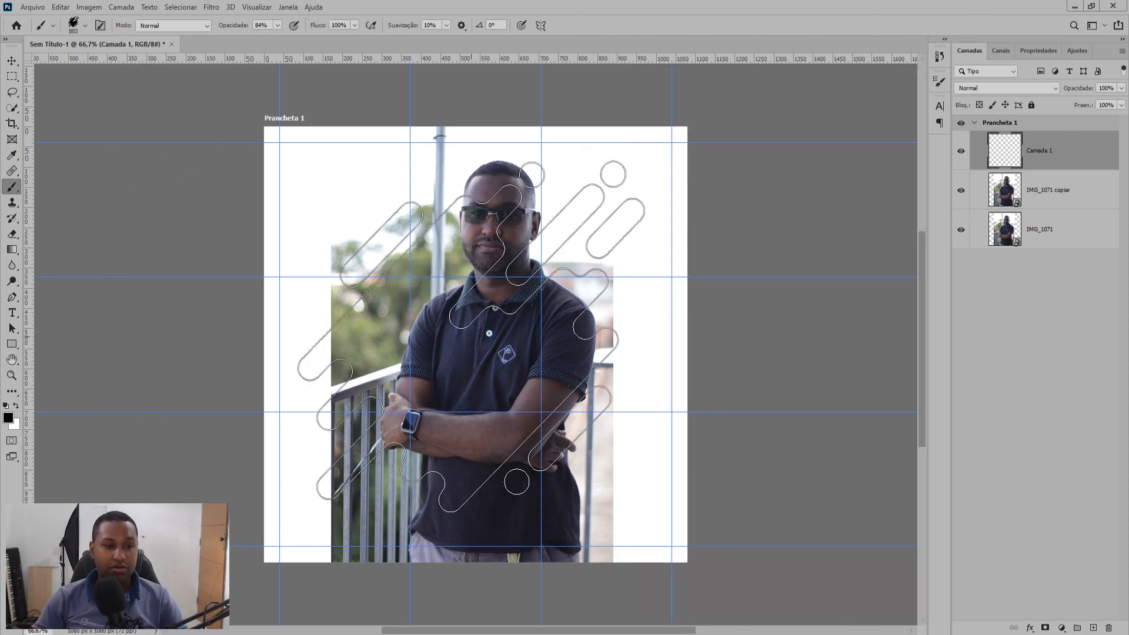
{"action": "left_click", "coordinate": [471, 337]}
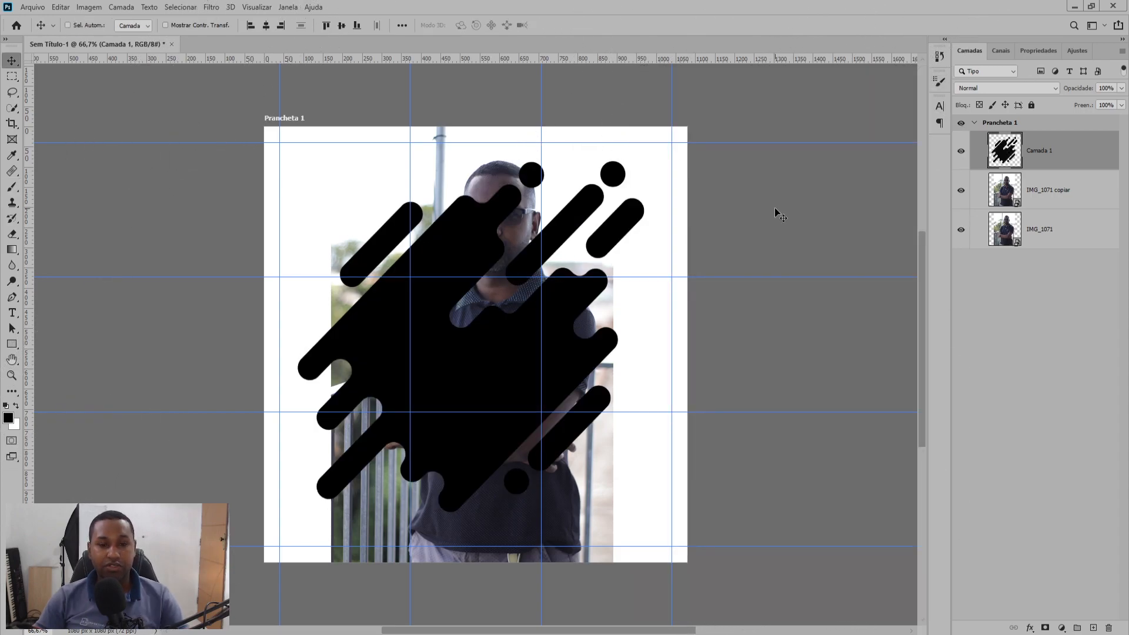
- Flip the black brush shape horizontally and shrink it around its center
{"action": "key", "text": "ctrl+t"}
{"action": "right_click", "coordinate": [562, 376]}
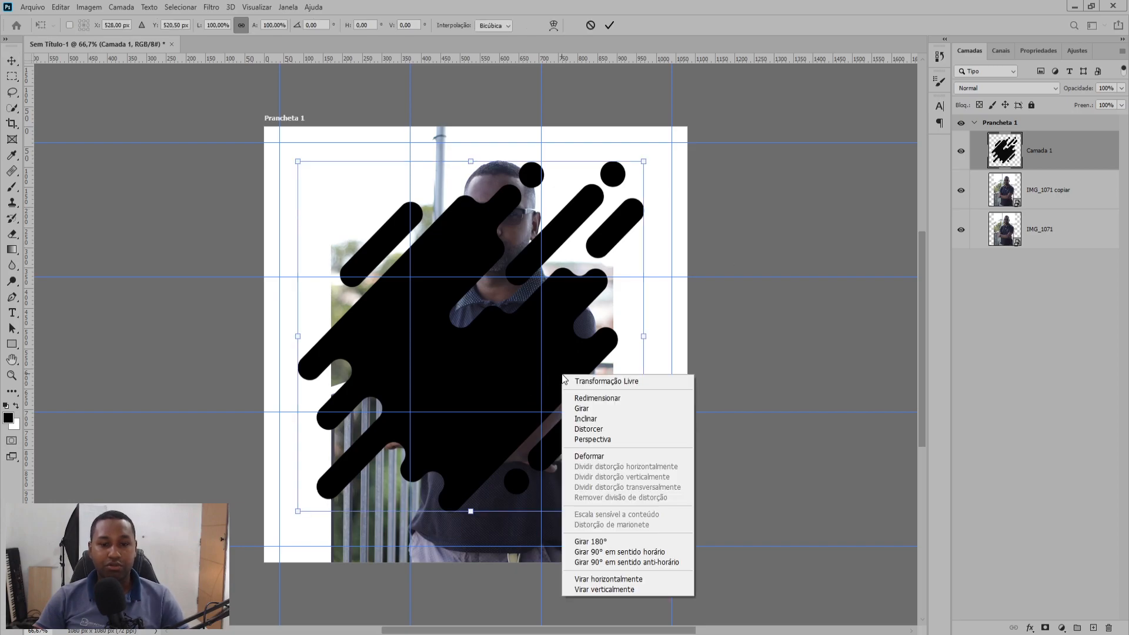
{"action": "left_click", "coordinate": [622, 579]}
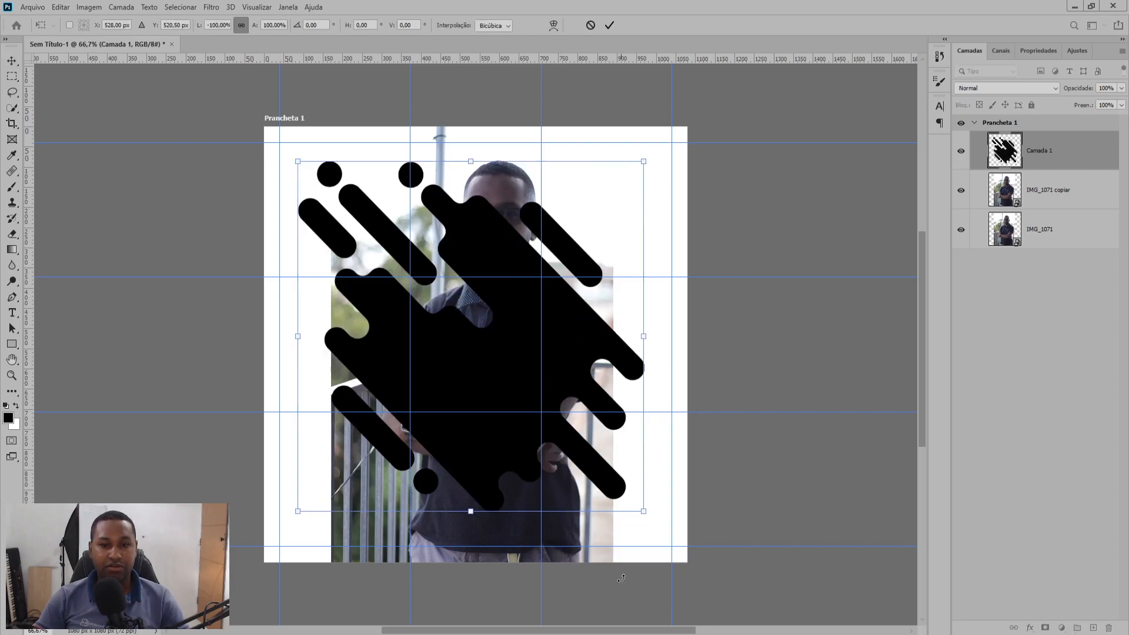
{"action": "key", "text": "Return"}
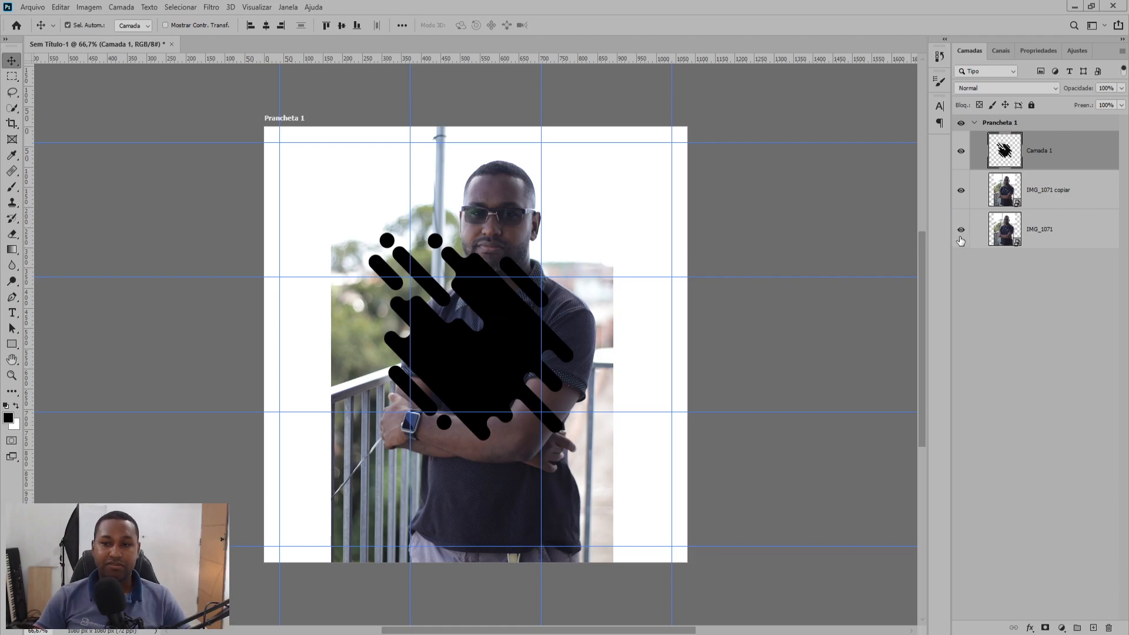
- With IMG_1071 hidden, clip IMG_1071 copiar to Camada 1 placed beneath it and lower the photo so the face fills the shape
{"action": "left_click_drag", "start_coordinate": [1056, 156], "coordinate": [1045, 227]}
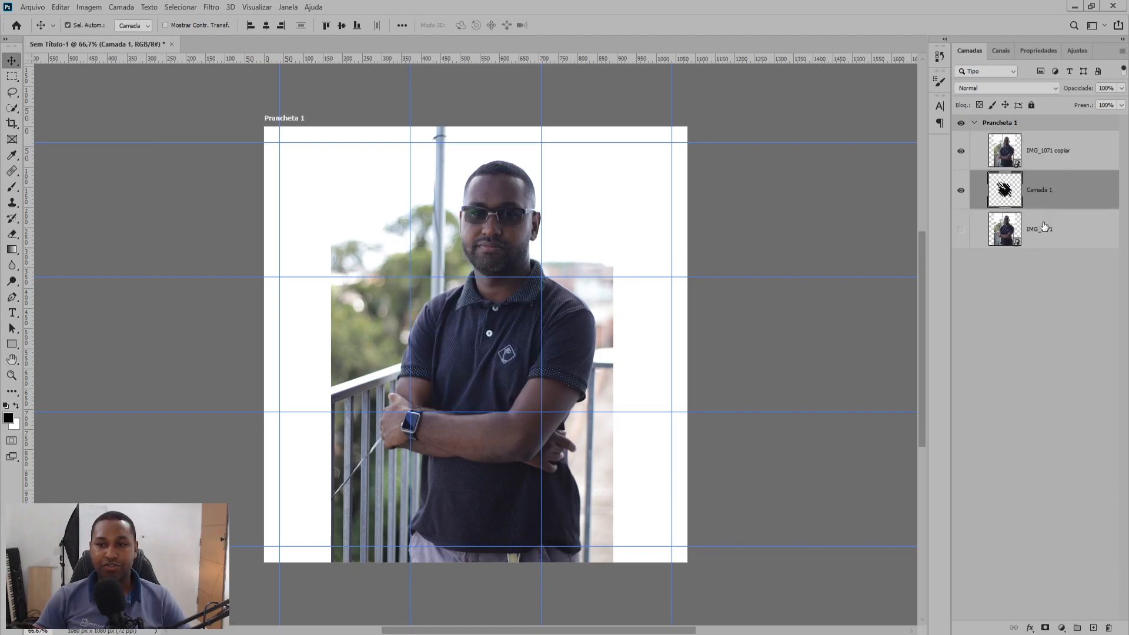
{"action": "left_click", "coordinate": [1038, 167]}
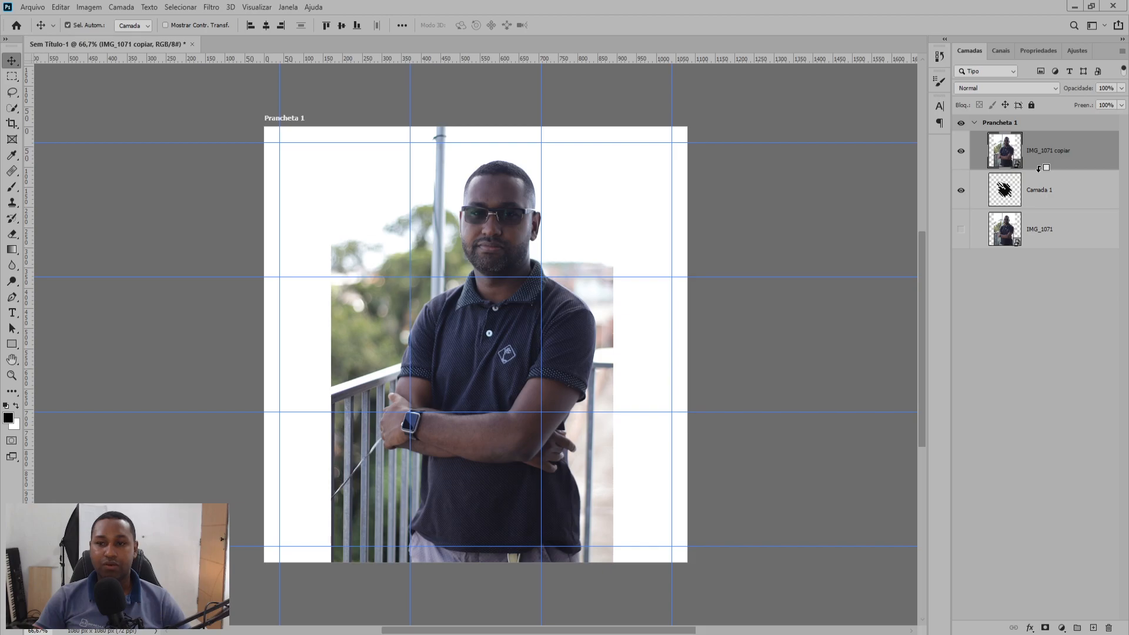
{"action": "left_click", "coordinate": [1039, 169], "text": "alt"}
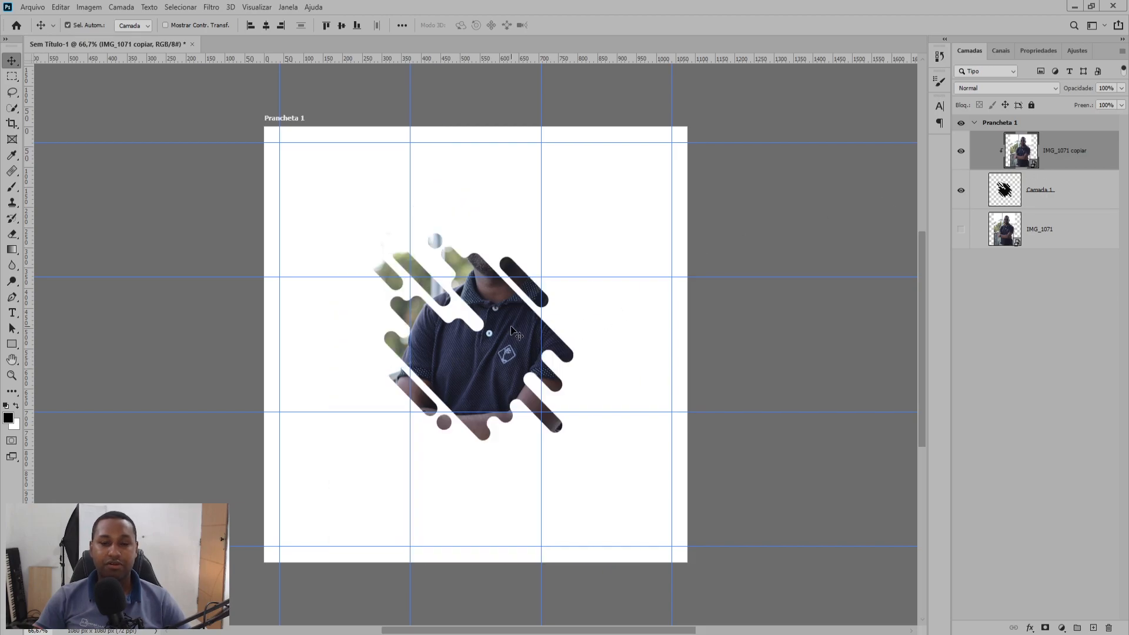
{"action": "left_click_drag", "start_coordinate": [515, 332], "coordinate": [507, 395]}
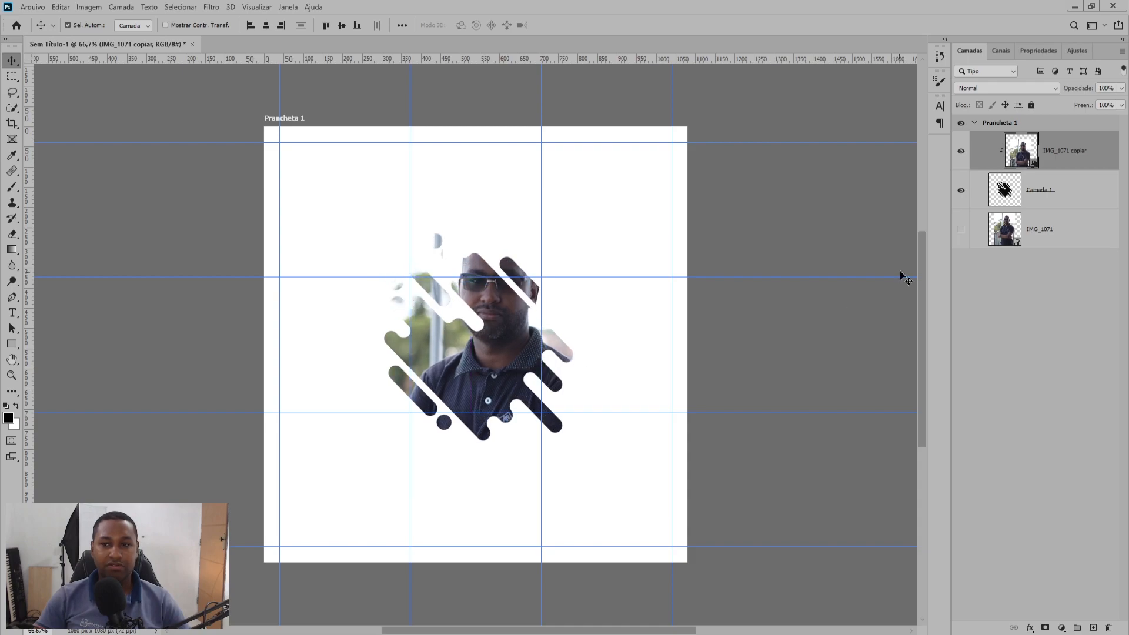
- Group the clipped photo with Camada 1 and make the original IMG_1071 layer visible again
{"action": "left_click", "coordinate": [1060, 193], "text": "ctrl"}
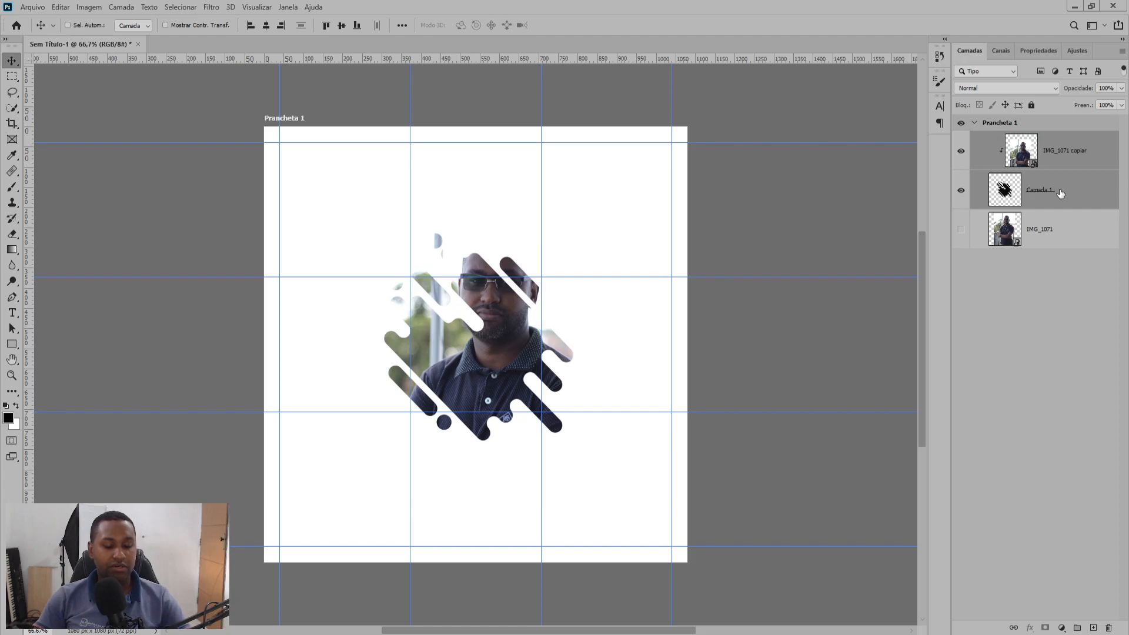
{"action": "key", "text": "ctrl+g"}
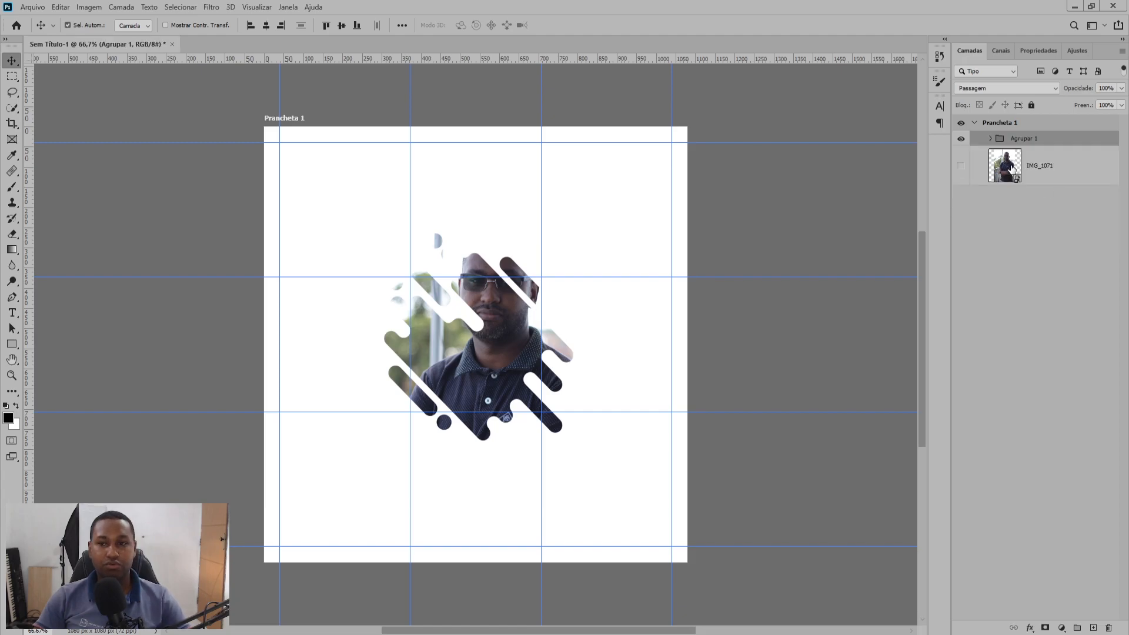
{"action": "left_click", "coordinate": [961, 168]}
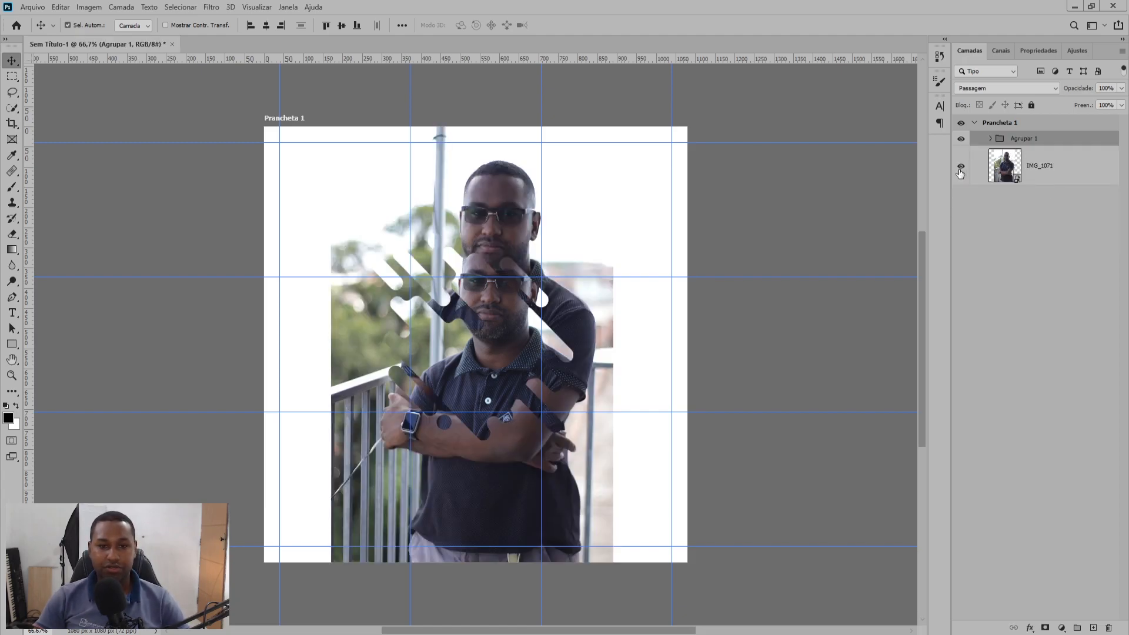
{"action": "key", "text": "ctrl+t"}
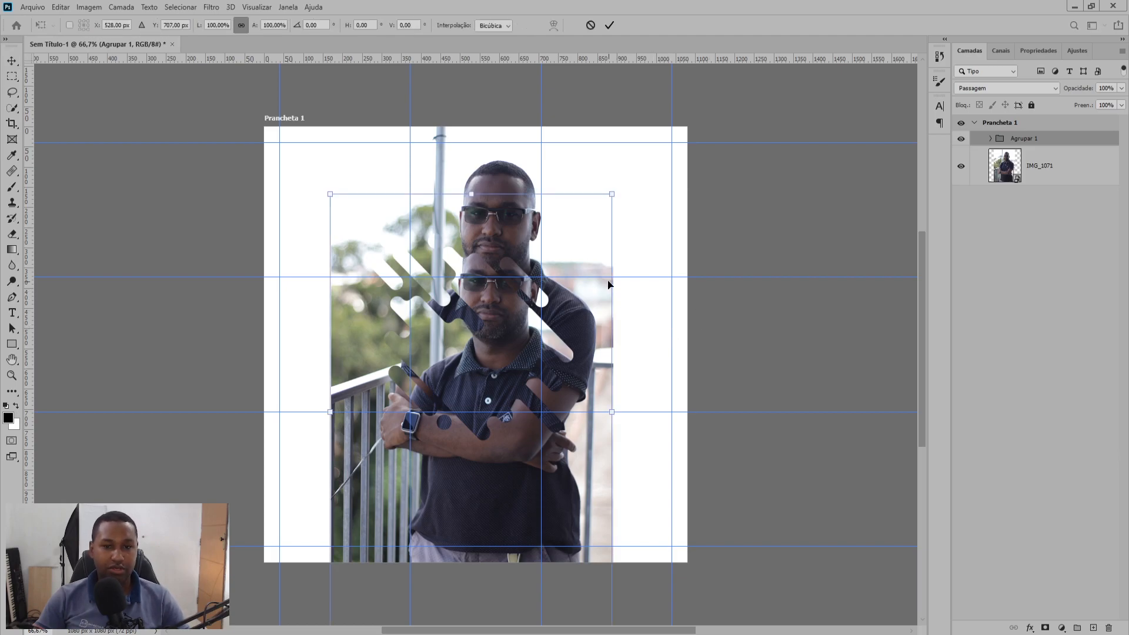
{"action": "left_click_drag", "start_coordinate": [615, 197], "coordinate": [711, 152]}
{"action": "key", "text": "ctrl+z"}
- Scale the IMG_1071 background photo to 29.40% and shift it so it covers the whole artboard
{"action": "left_click", "coordinate": [1041, 174]}
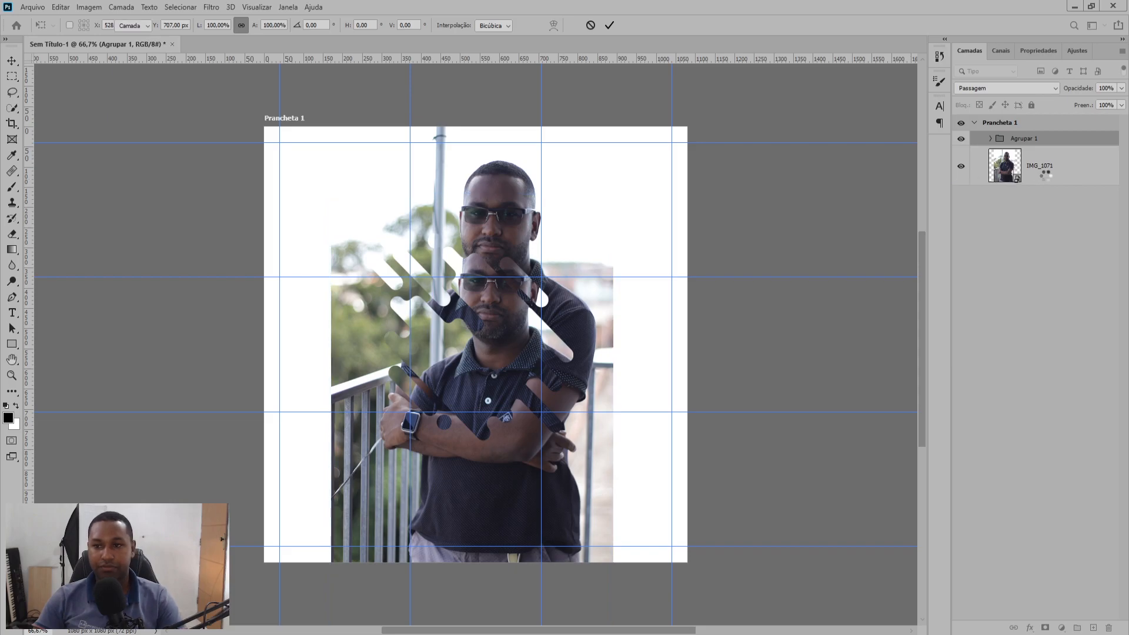
{"action": "key", "text": "ctrl+t"}
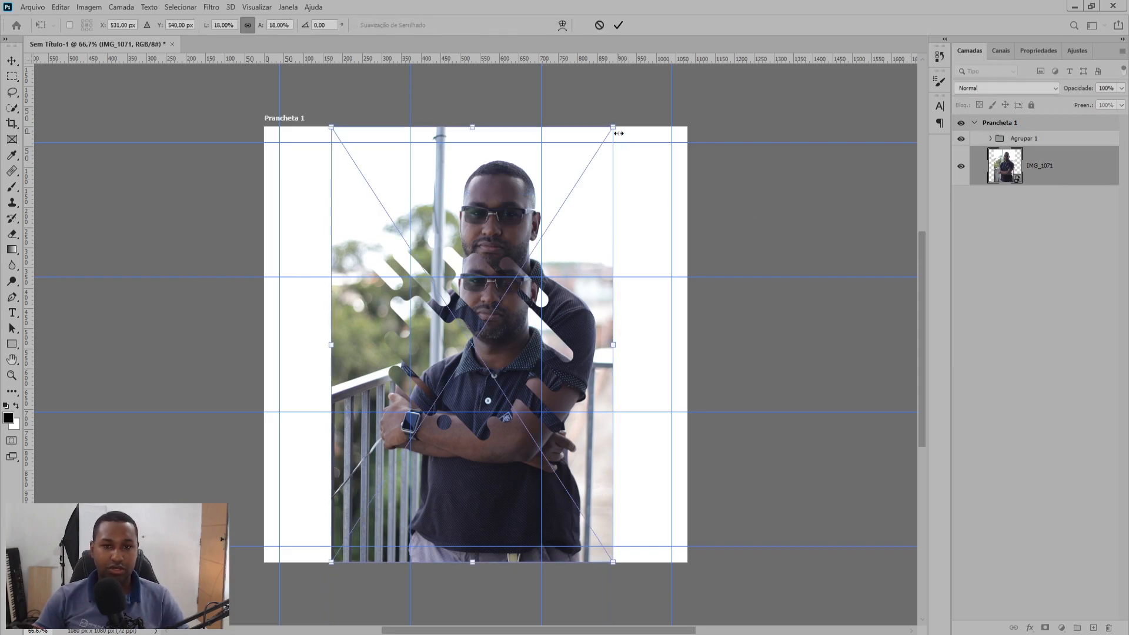
{"action": "left_click_drag", "start_coordinate": [613, 128], "coordinate": [704, 82]}
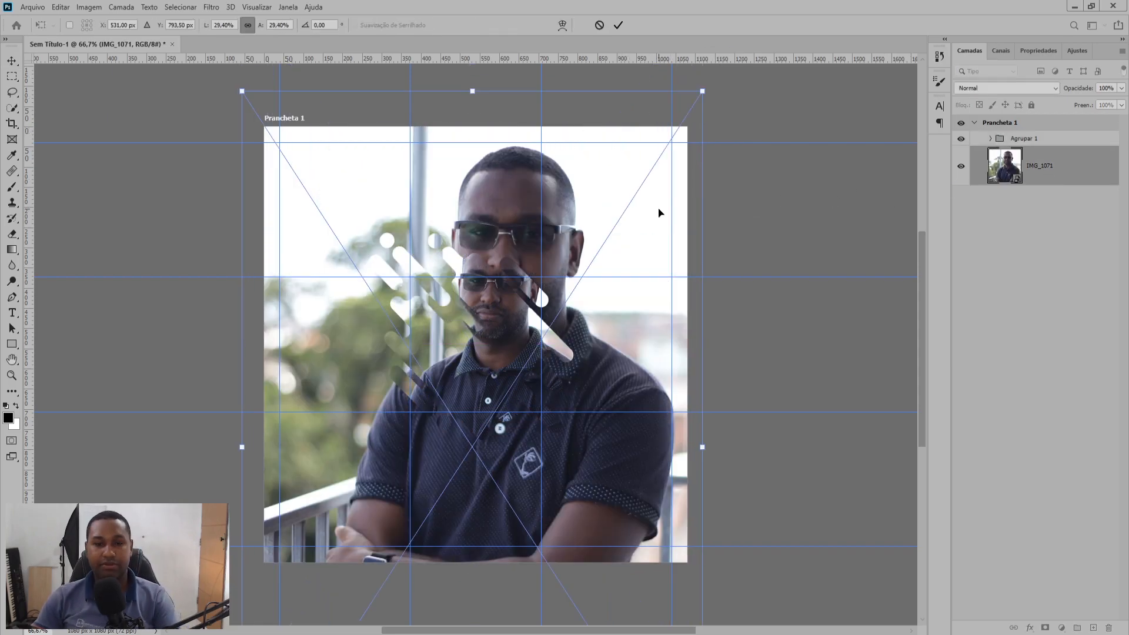
{"action": "key", "text": "Return"}
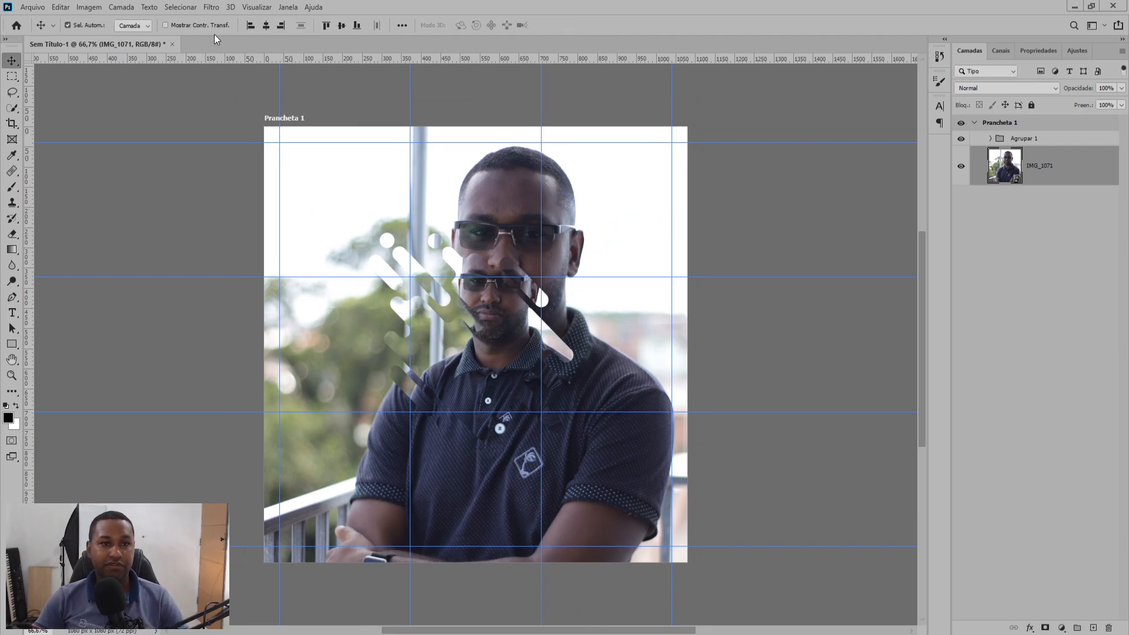
- Apply a Gaussian Blur with a 25 px radius to the IMG_1071 background photo
{"action": "left_click", "coordinate": [212, 7]}
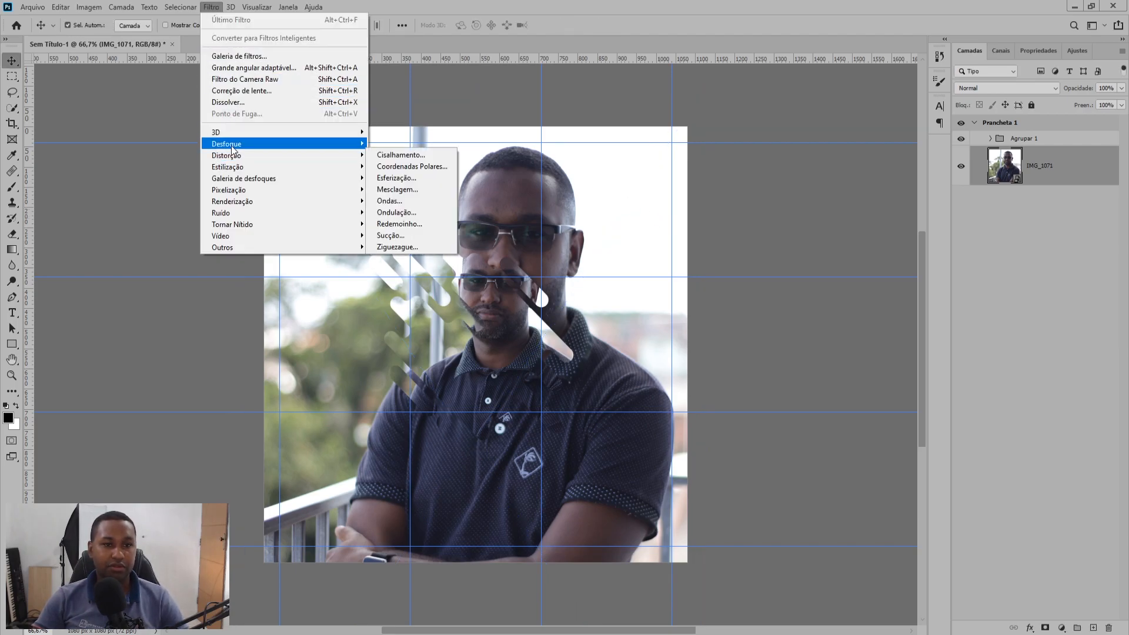
{"action": "mouse_move", "coordinate": [346, 138]}
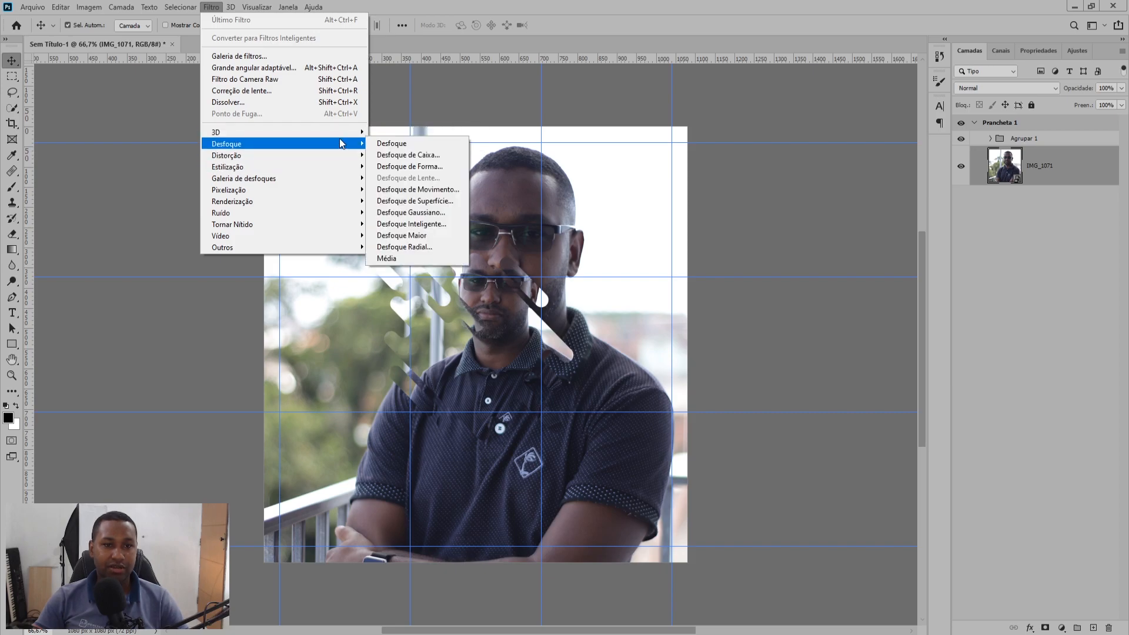
{"action": "left_click", "coordinate": [411, 213]}
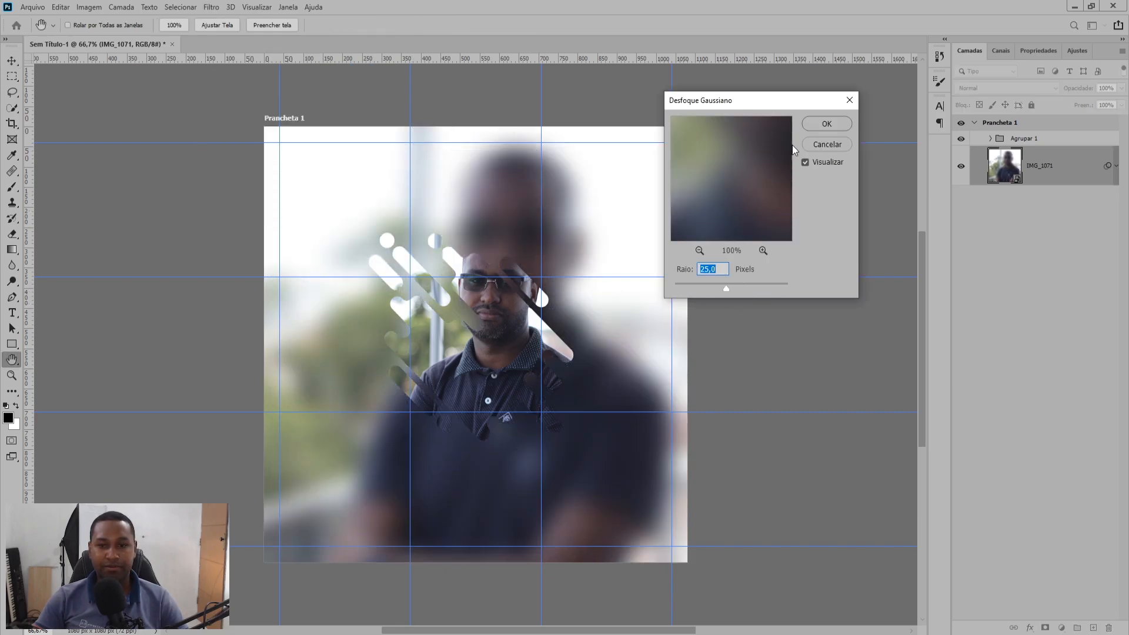
{"action": "left_click", "coordinate": [812, 123]}
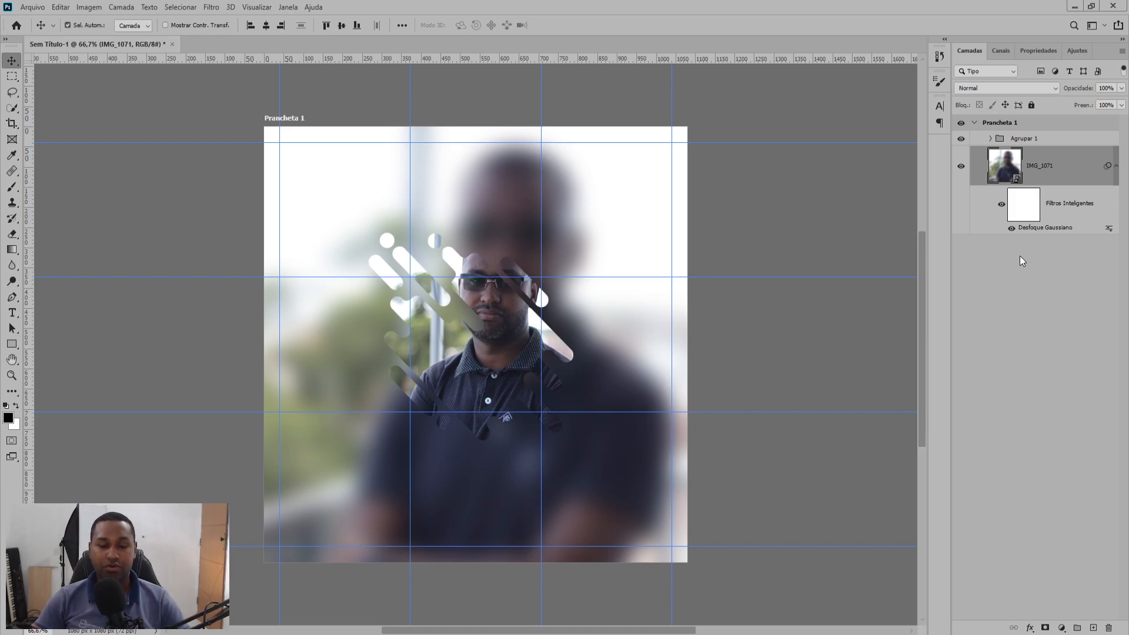
- Add a Gradient Map adjustment layer above the IMG_1071 background photo using the SG Duotone 07 preset
{"action": "left_click", "coordinate": [1063, 628]}
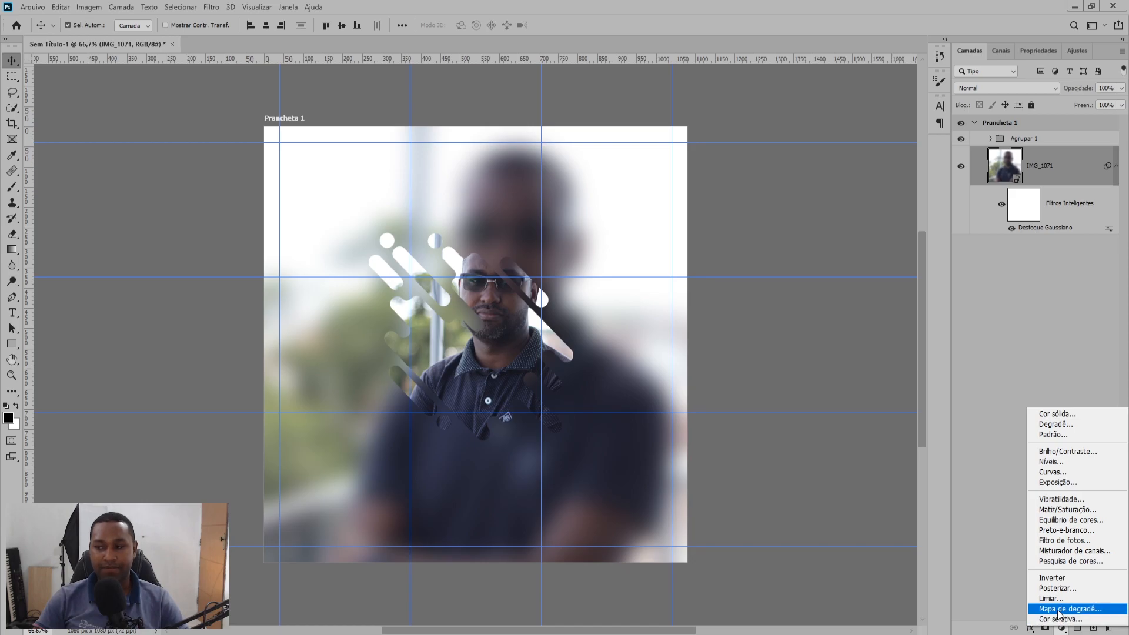
{"action": "left_click", "coordinate": [1059, 610]}
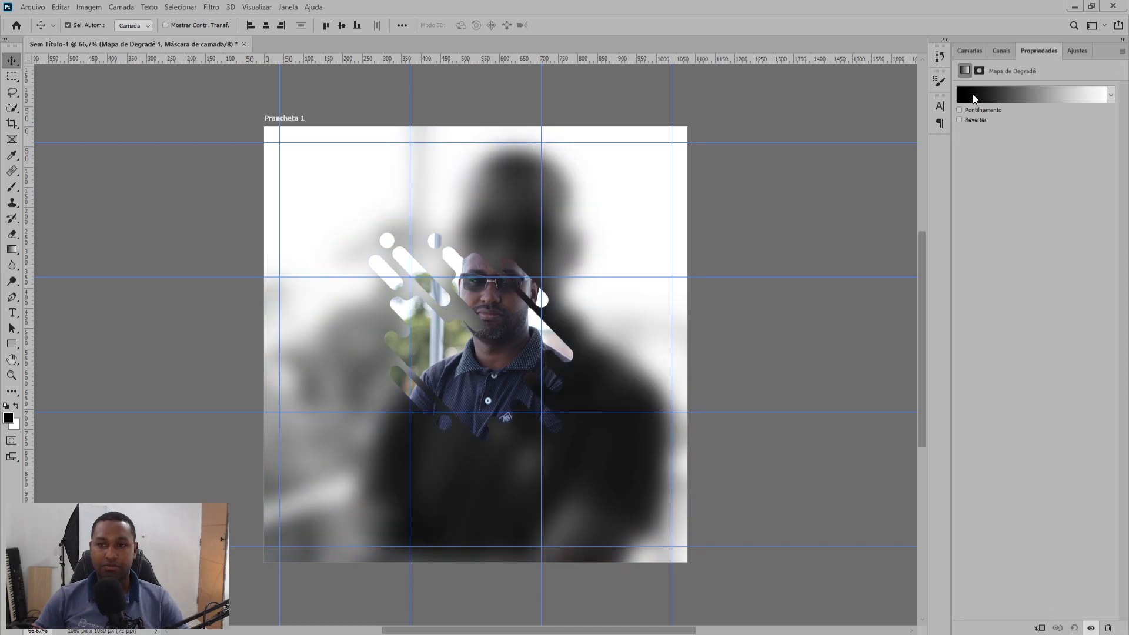
{"action": "left_click", "coordinate": [975, 99]}
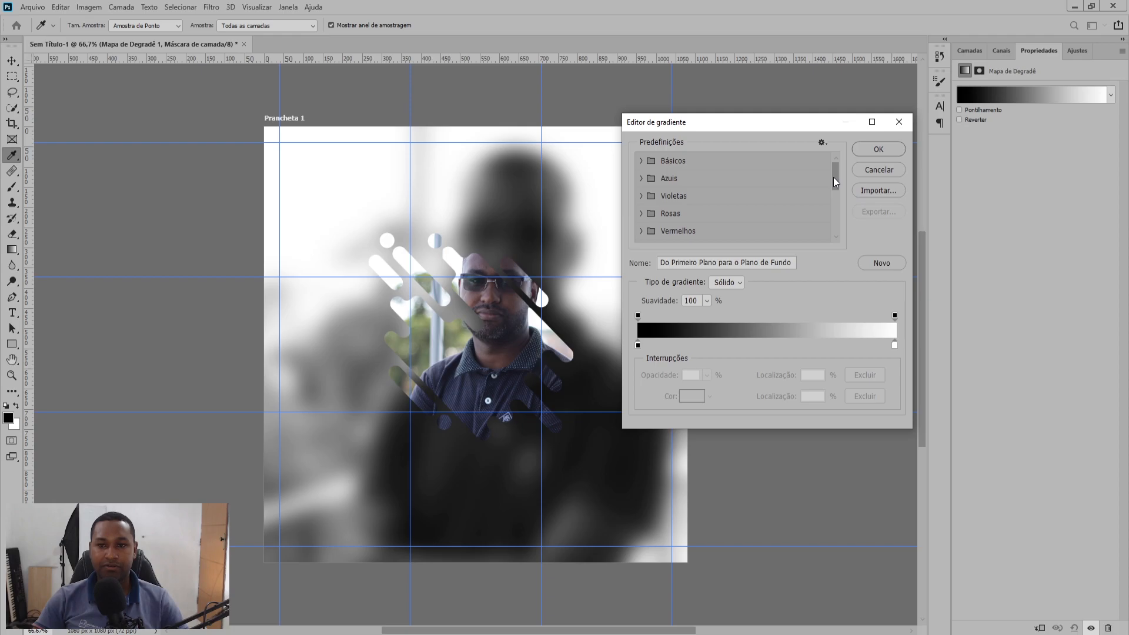
{"action": "left_click_drag", "start_coordinate": [833, 178], "coordinate": [838, 222]}
{"action": "left_click", "coordinate": [641, 235]}
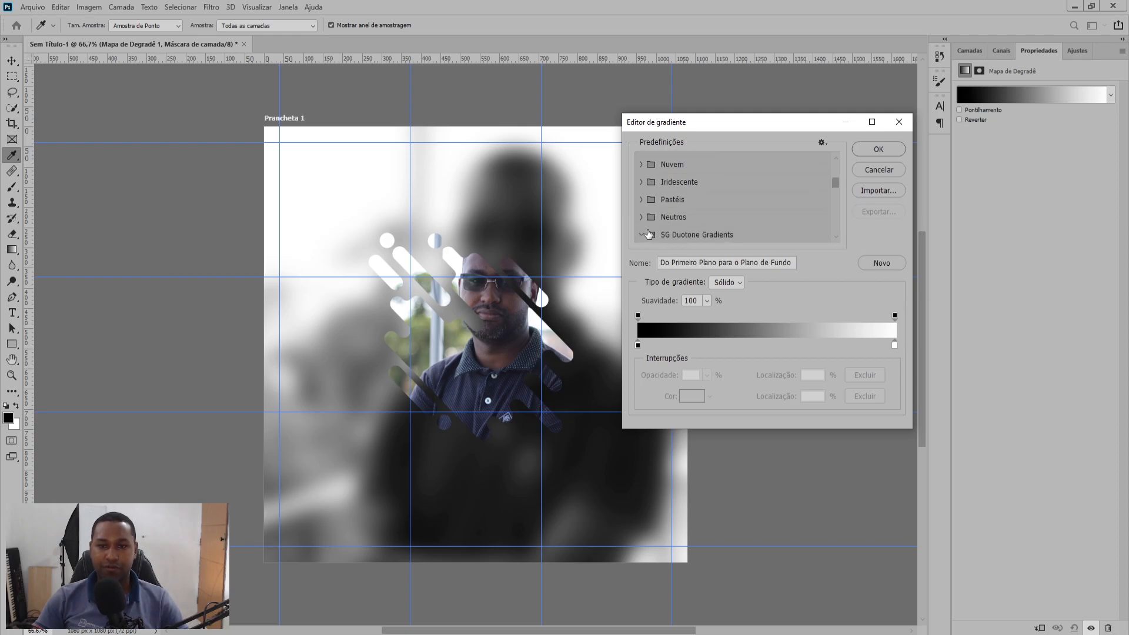
{"action": "scroll", "coordinate": [720, 197], "scroll_direction": "down", "scroll_amount": 3}
{"action": "left_click", "coordinate": [710, 188]}
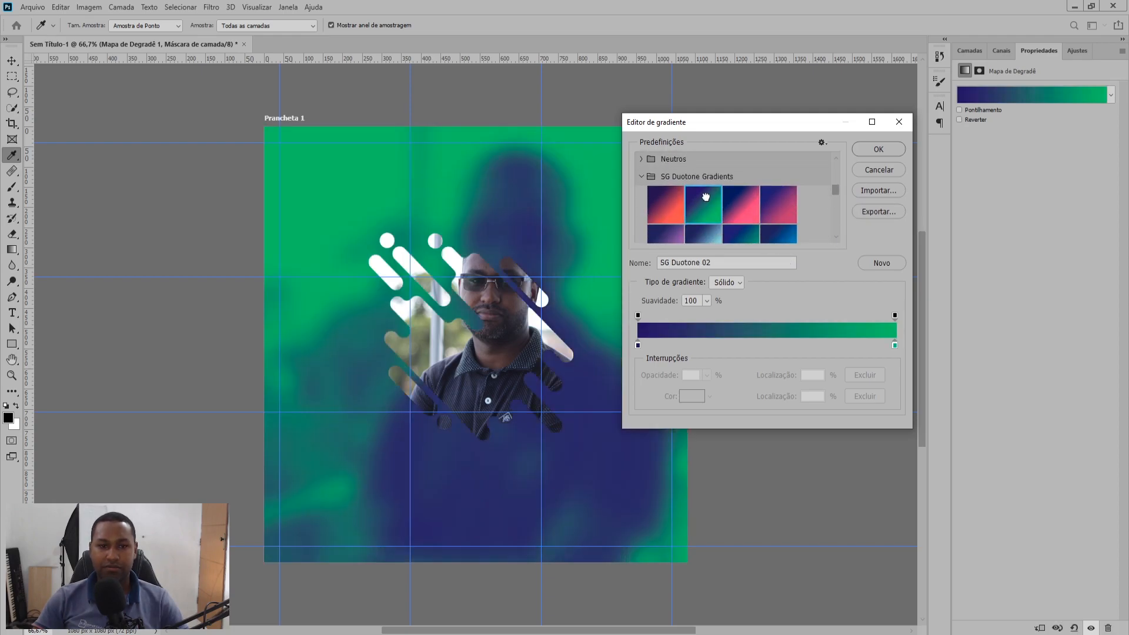
{"action": "scroll", "coordinate": [741, 215], "scroll_direction": "down", "scroll_amount": 1}
{"action": "left_click", "coordinate": [741, 210]}
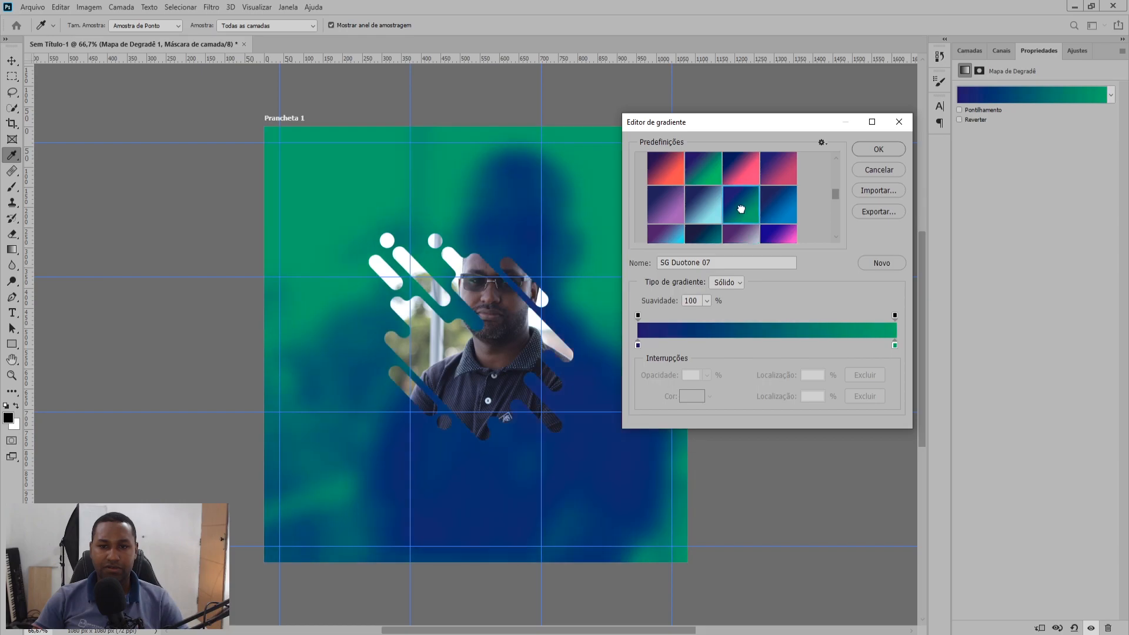
{"action": "left_click", "coordinate": [878, 150]}
- Move the gradient map layer above group Agrupar 1 so it colours the whole composition, and clear the layer selection
{"action": "left_click", "coordinate": [970, 52]}
{"action": "left_click_drag", "start_coordinate": [987, 162], "coordinate": [1000, 130]}
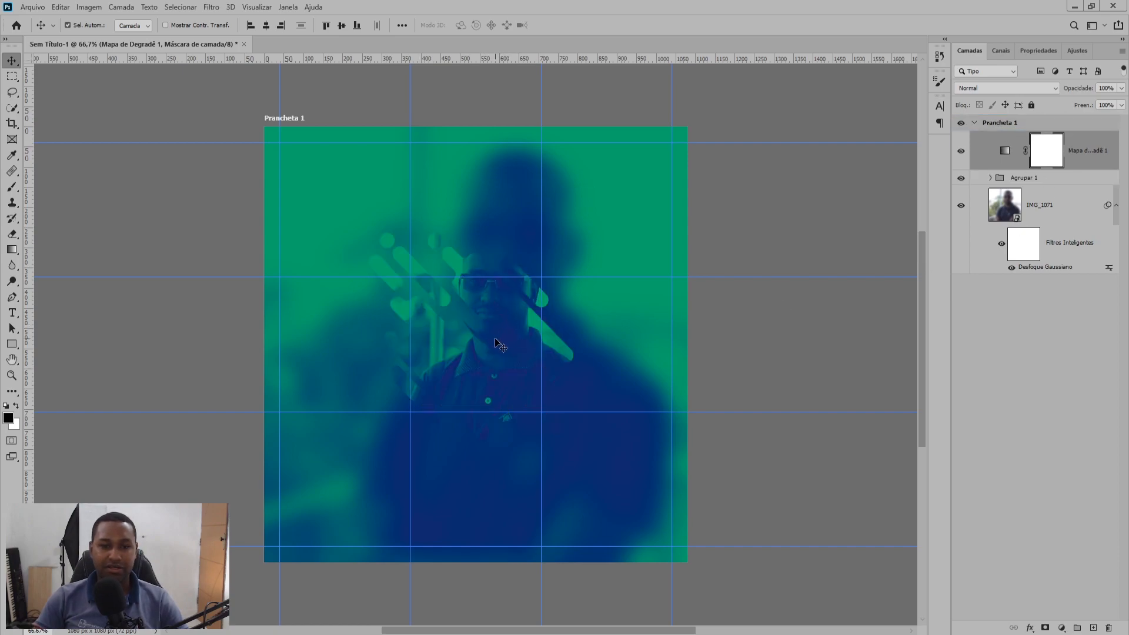
{"action": "left_click", "coordinate": [1012, 126]}
{"action": "left_click", "coordinate": [882, 226]}
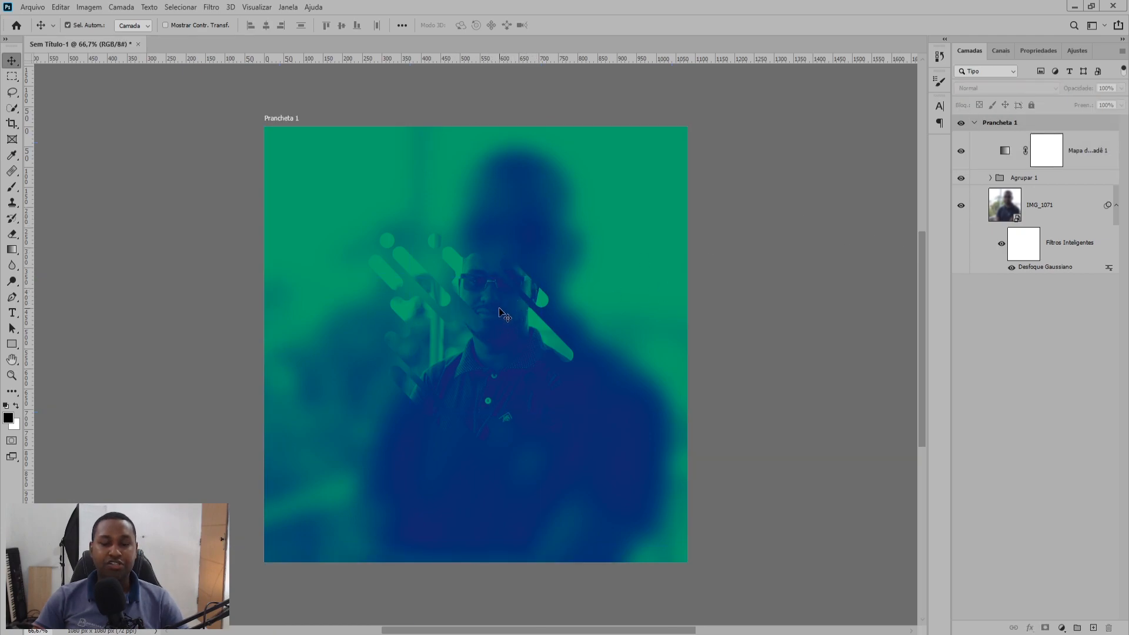
- Add a drop shadow to group Agrupar 1 with size 6 px, higher opacity and a slightly larger distance
{"action": "double_click", "coordinate": [1068, 179]}
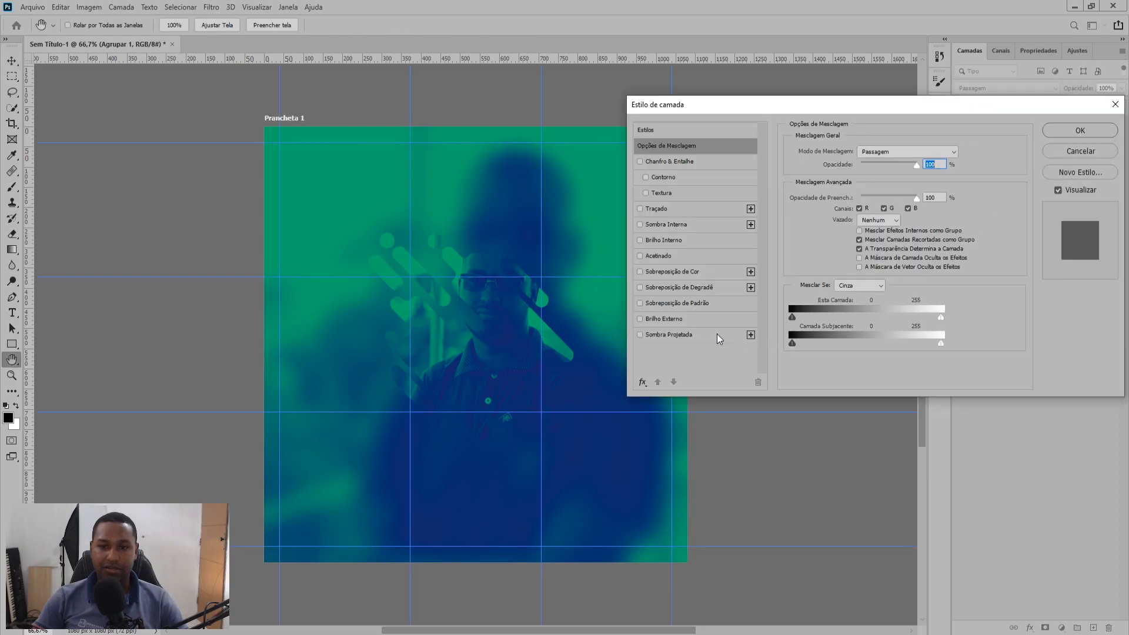
{"action": "left_click", "coordinate": [718, 334]}
{"action": "left_click_drag", "start_coordinate": [518, 355], "coordinate": [520, 356]}
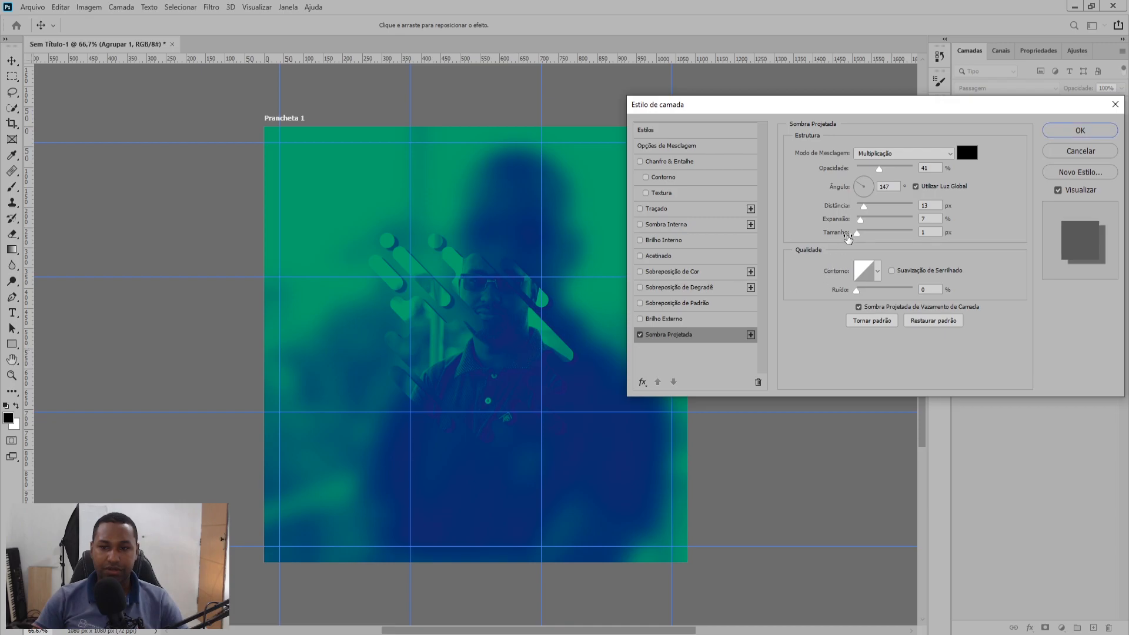
{"action": "left_click_drag", "start_coordinate": [858, 236], "coordinate": [862, 237]}
{"action": "left_click_drag", "start_coordinate": [887, 171], "coordinate": [894, 170]}
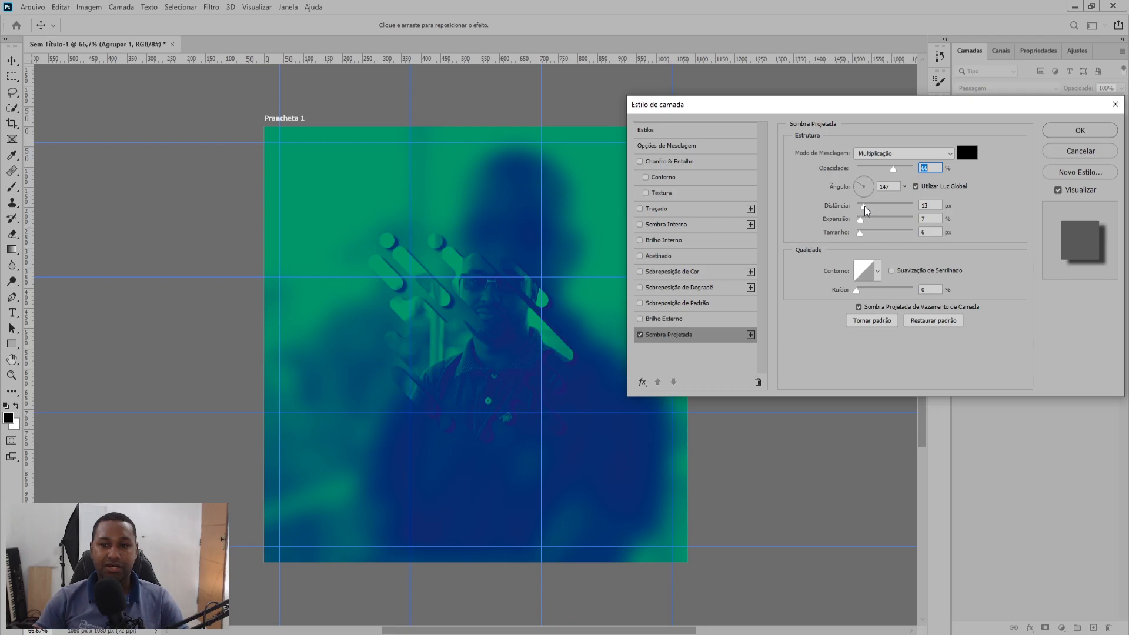
{"action": "left_click_drag", "start_coordinate": [865, 206], "coordinate": [869, 207]}
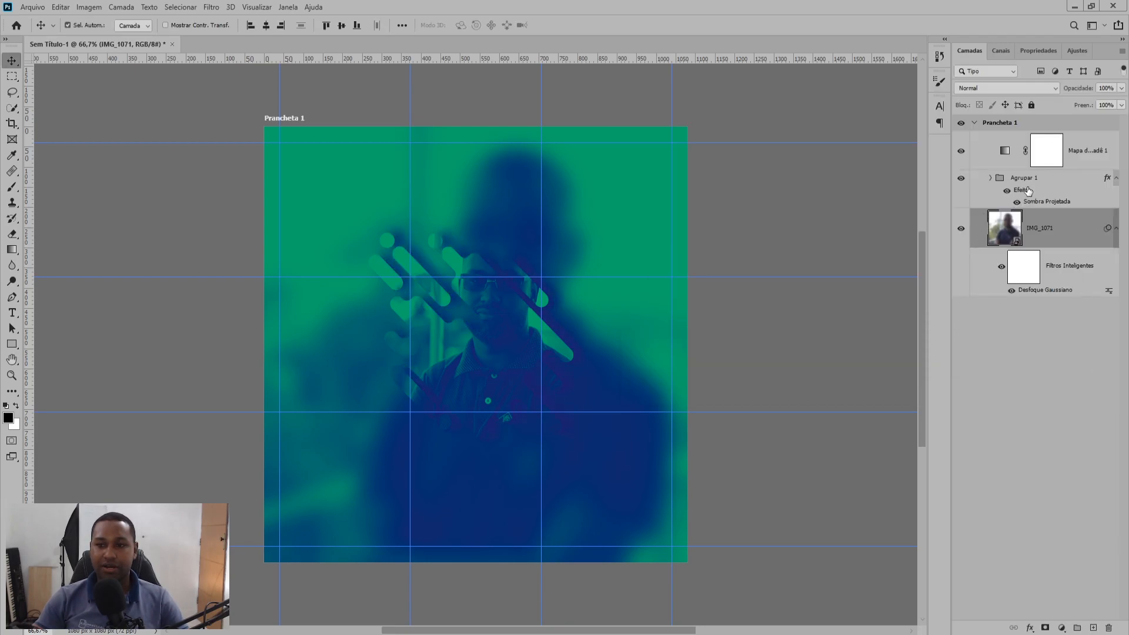
- Create a new layer directly above the IMG_1071 background photo and choose a 2500 px particle splatter tip for the Brush
{"action": "left_click", "coordinate": [1093, 629]}
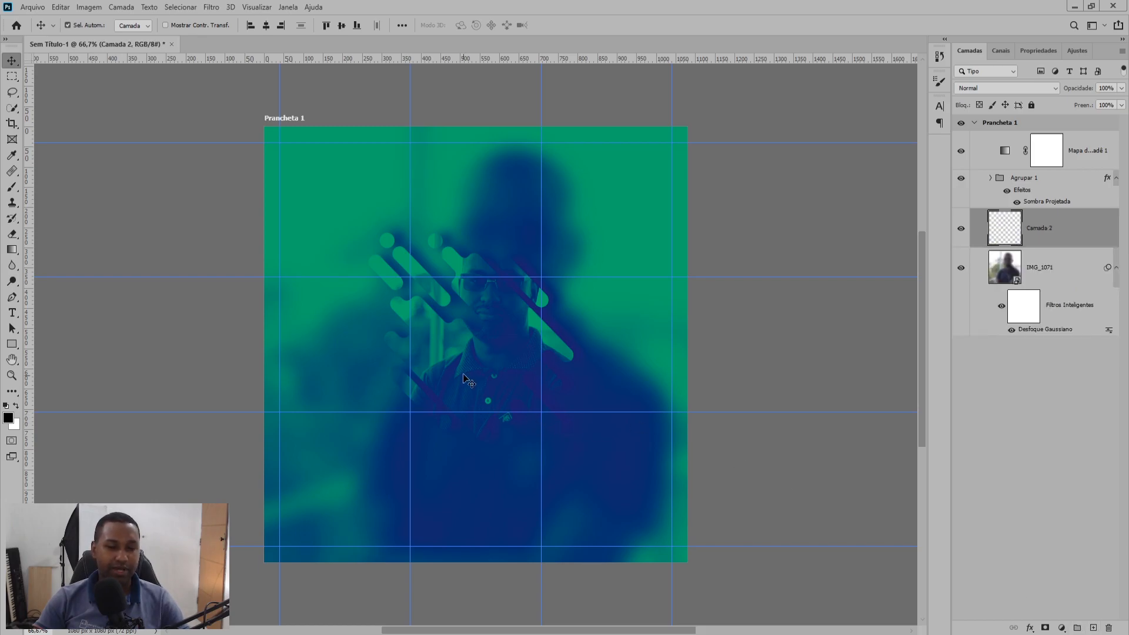
{"action": "key", "text": "b"}
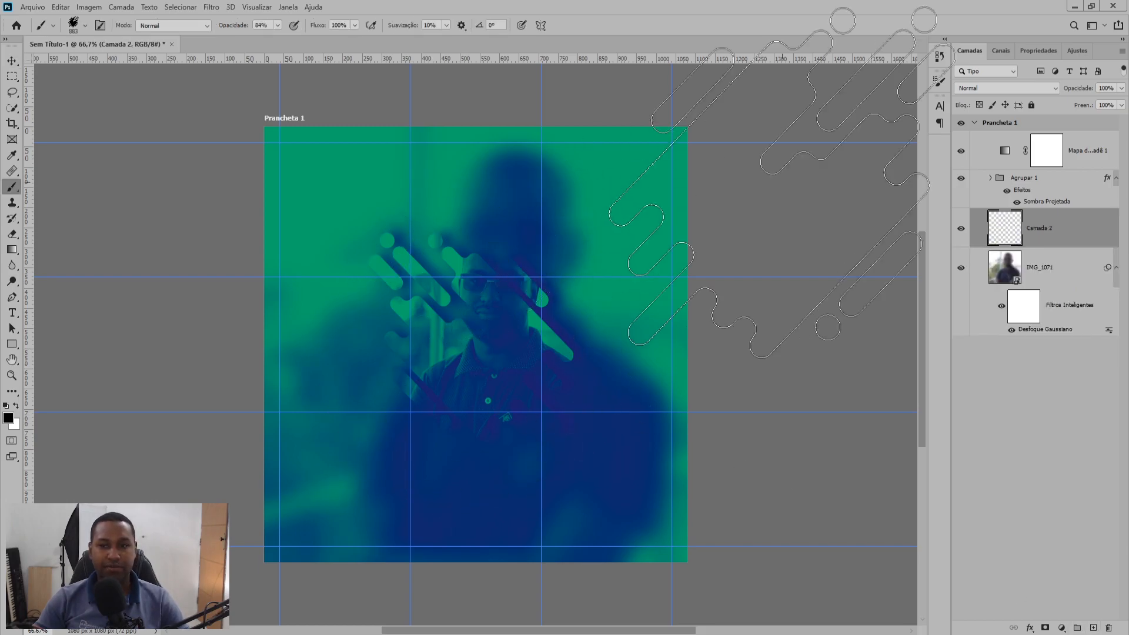
{"action": "left_click", "coordinate": [941, 84]}
{"action": "scroll", "coordinate": [892, 284], "scroll_direction": "down", "scroll_amount": 5}
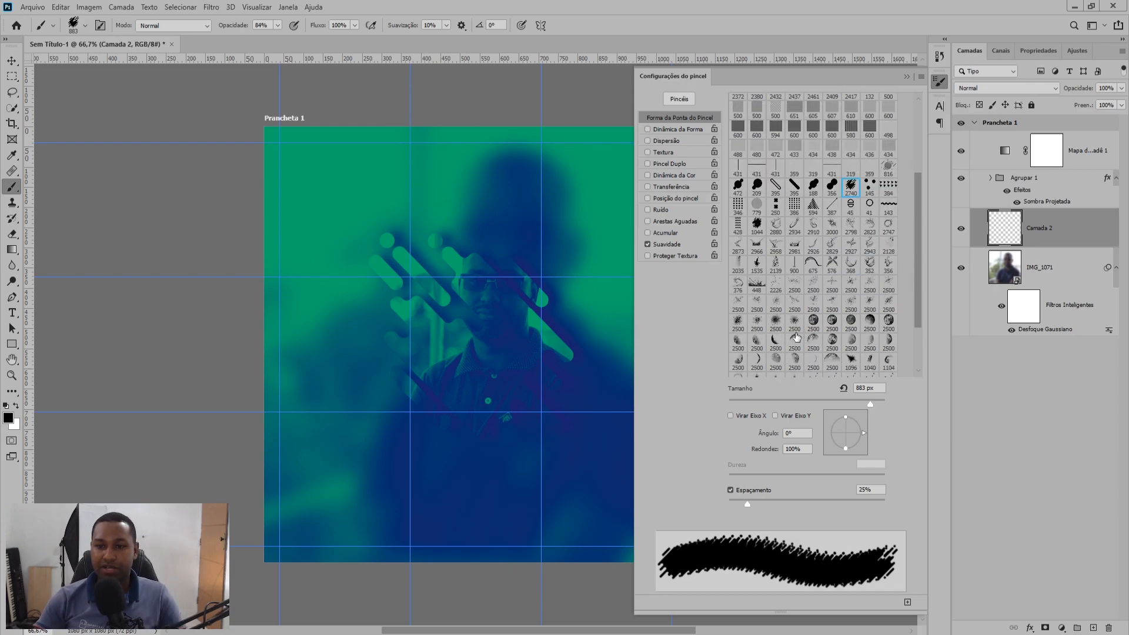
{"action": "left_click", "coordinate": [759, 322]}
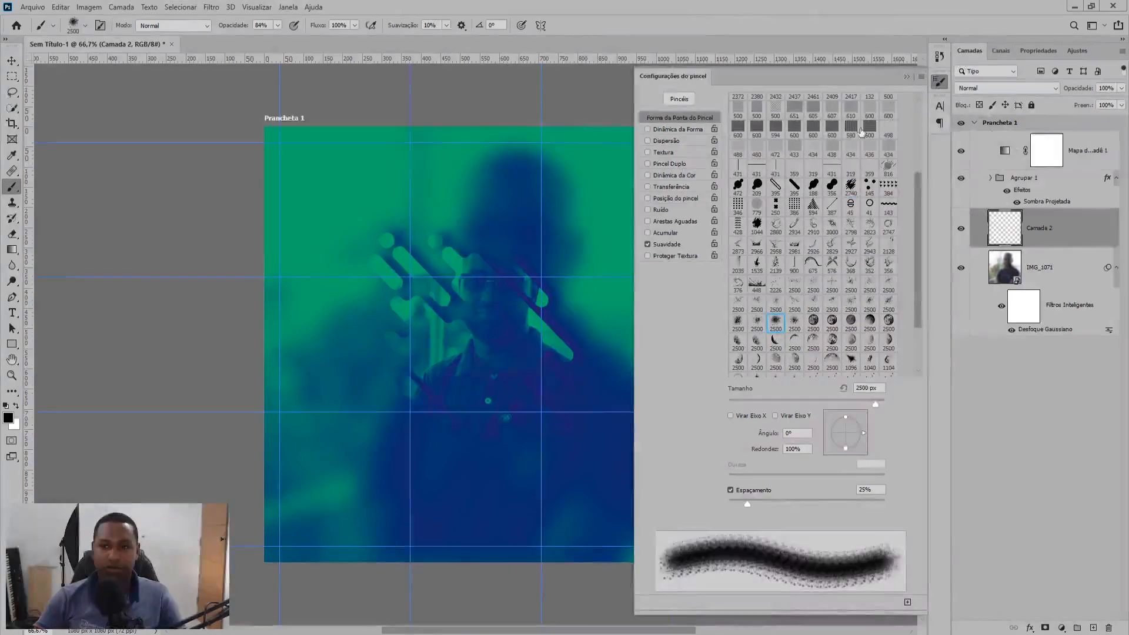
{"action": "left_click", "coordinate": [911, 78]}
- Reduce the particle brush to 1243 px at 94% opacity and stamp white particles around the central shape on Camada 2
{"action": "mouse_move", "coordinate": [568, 303]}
{"action": "left_mouse_down"}
{"action": "mouse_move", "coordinate": [469, 318]}
{"action": "mouse_move", "coordinate": [461, 365]}
{"action": "mouse_move", "coordinate": [300, 353]}
{"action": "left_mouse_up"}
{"action": "left_click", "coordinate": [471, 299]}
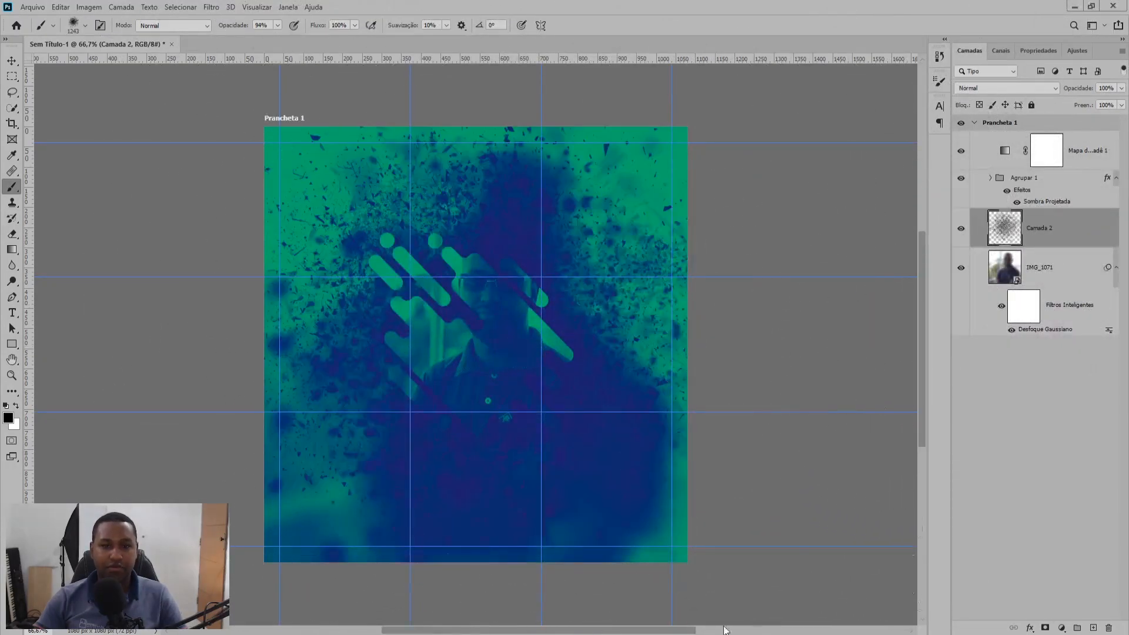
{"action": "key", "text": "ctrl+z"}
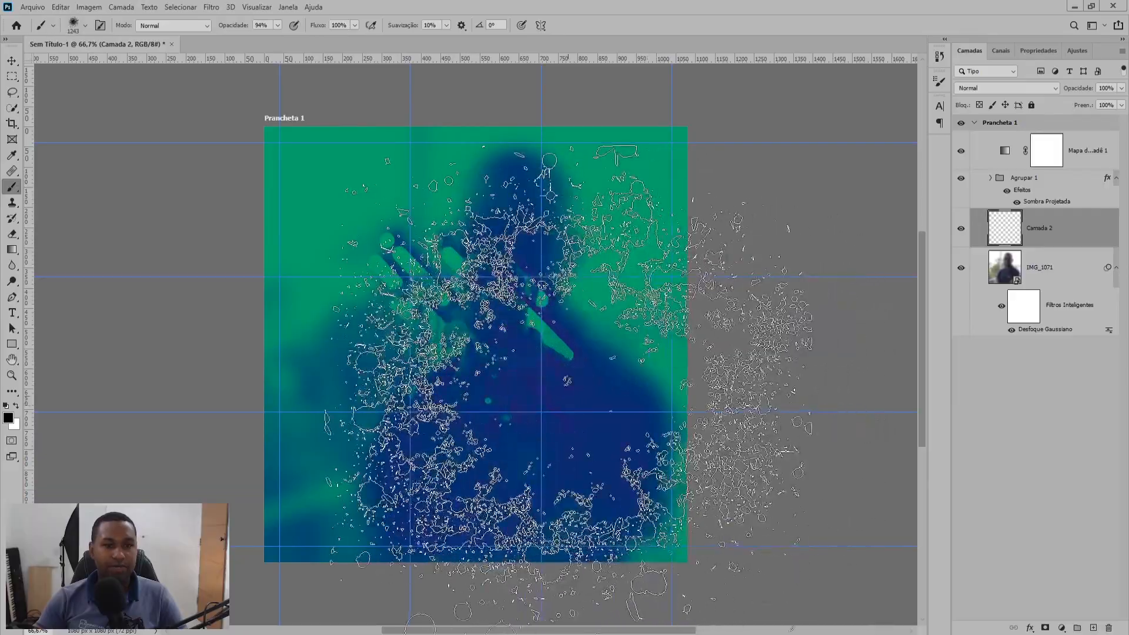
{"action": "key", "text": "x"}
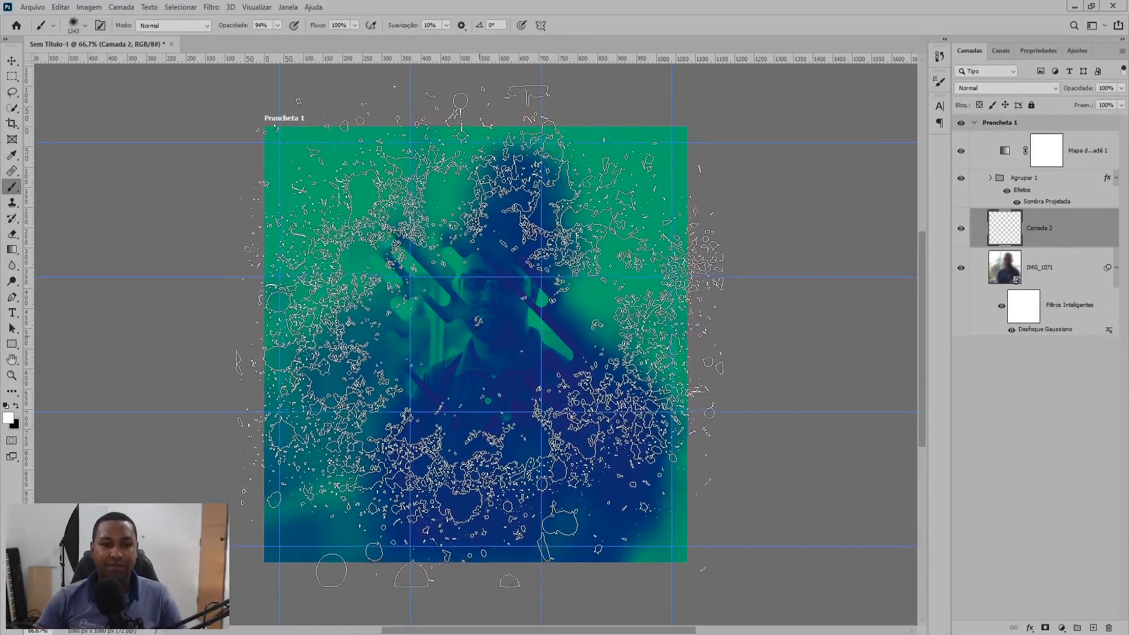
{"action": "left_click", "coordinate": [480, 335]}
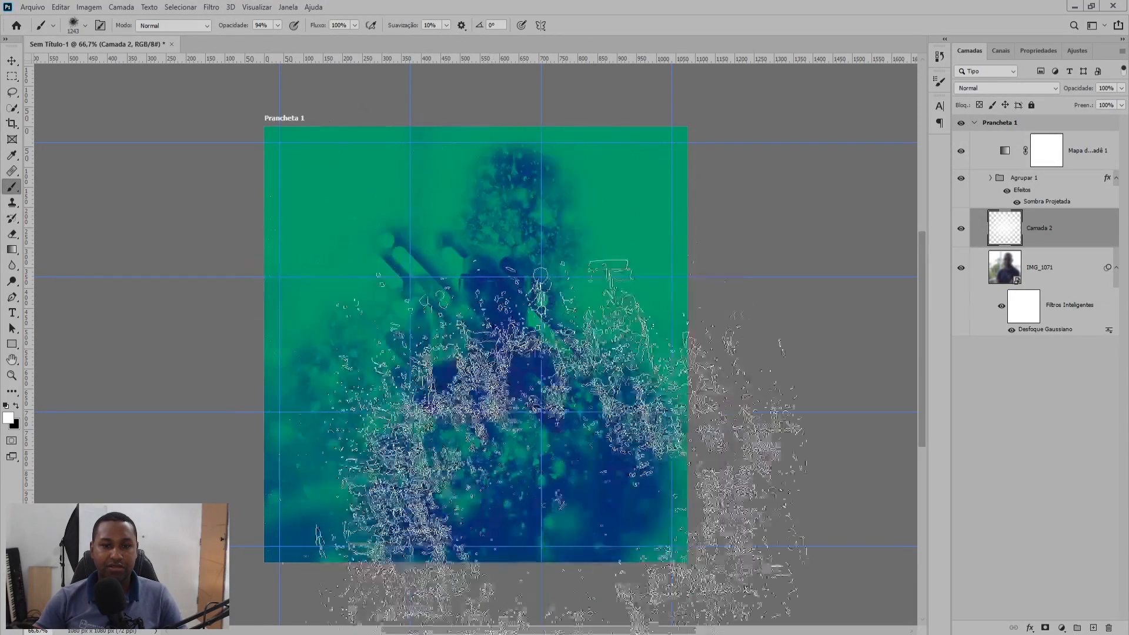
{"action": "key", "text": "v"}
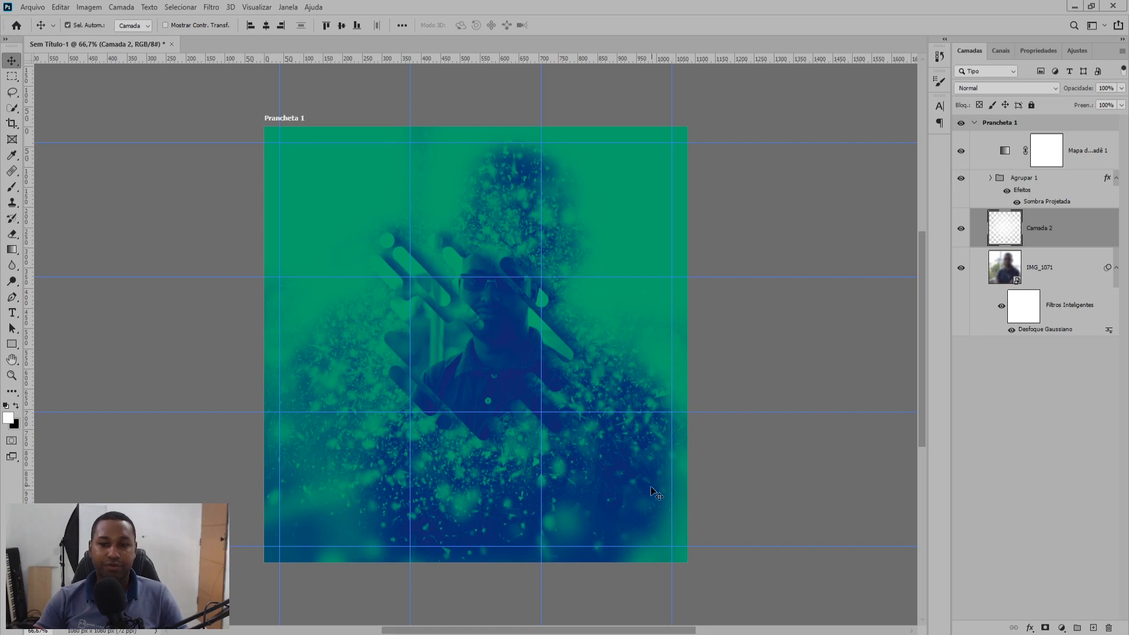
- Enlarge the IMG_1071 background photo well beyond the artboard and shift it to the right, then deselect it
{"action": "left_click_drag", "start_coordinate": [647, 517], "coordinate": [641, 468]}
{"action": "key", "text": "ctrl+z"}
{"action": "scroll", "coordinate": [619, 443], "scroll_direction": "down", "scroll_amount": 3}
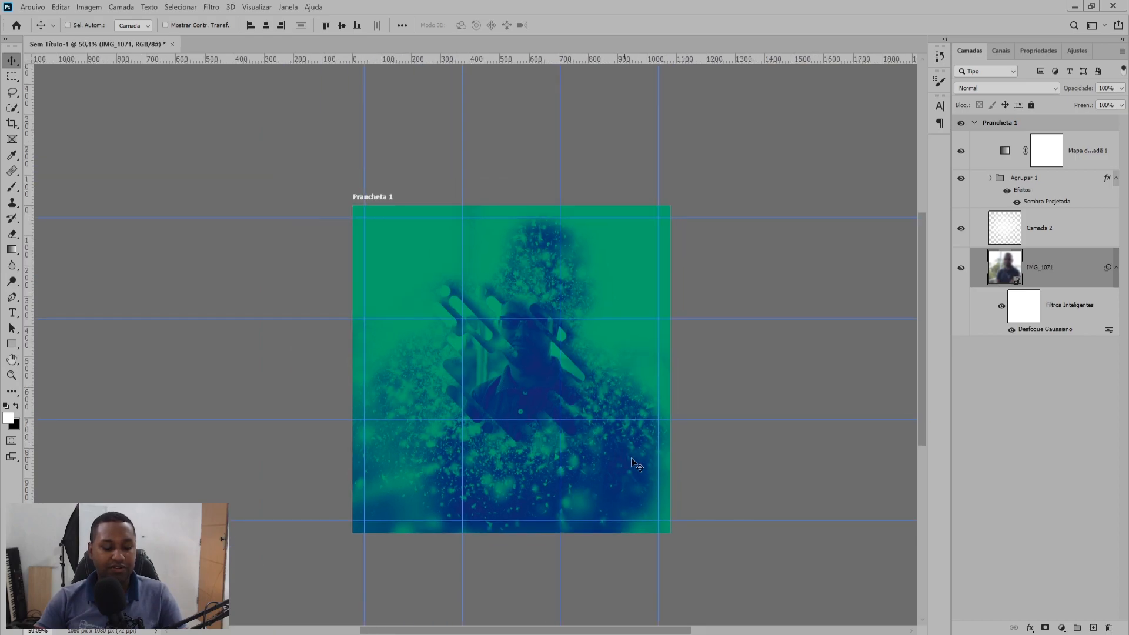
{"action": "key", "text": "ctrl+t"}
{"action": "left_click_drag", "start_coordinate": [335, 177], "coordinate": [274, 82]}
{"action": "left_click_drag", "start_coordinate": [684, 401], "coordinate": [810, 412]}
{"action": "key", "text": "Return"}
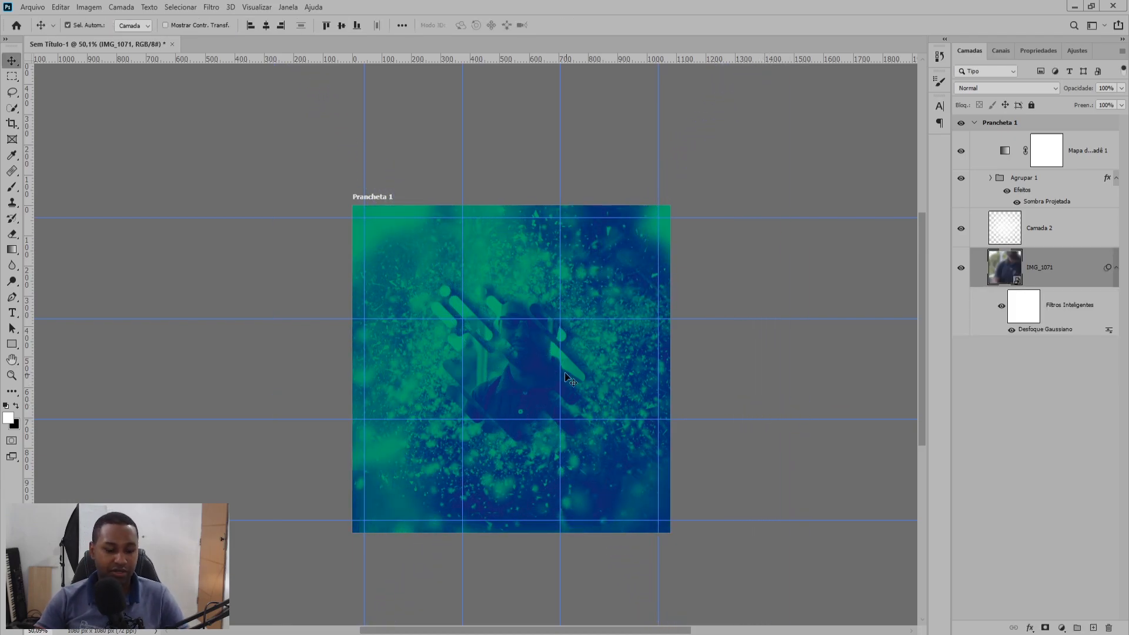
{"action": "scroll", "coordinate": [532, 322], "scroll_direction": "up", "scroll_amount": 1}
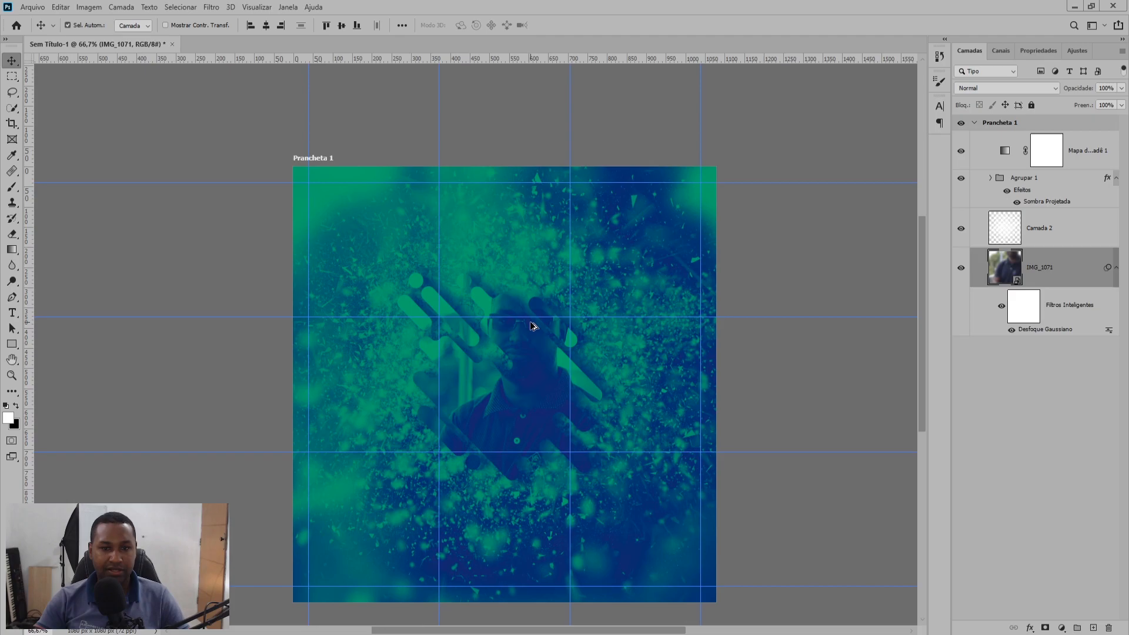
{"action": "left_click", "coordinate": [818, 241]}
- Create a new layer above group Agrupar 1 and choose the 30 px soft round brush tip, enlarging it on the canvas
{"action": "left_click", "coordinate": [1008, 184]}
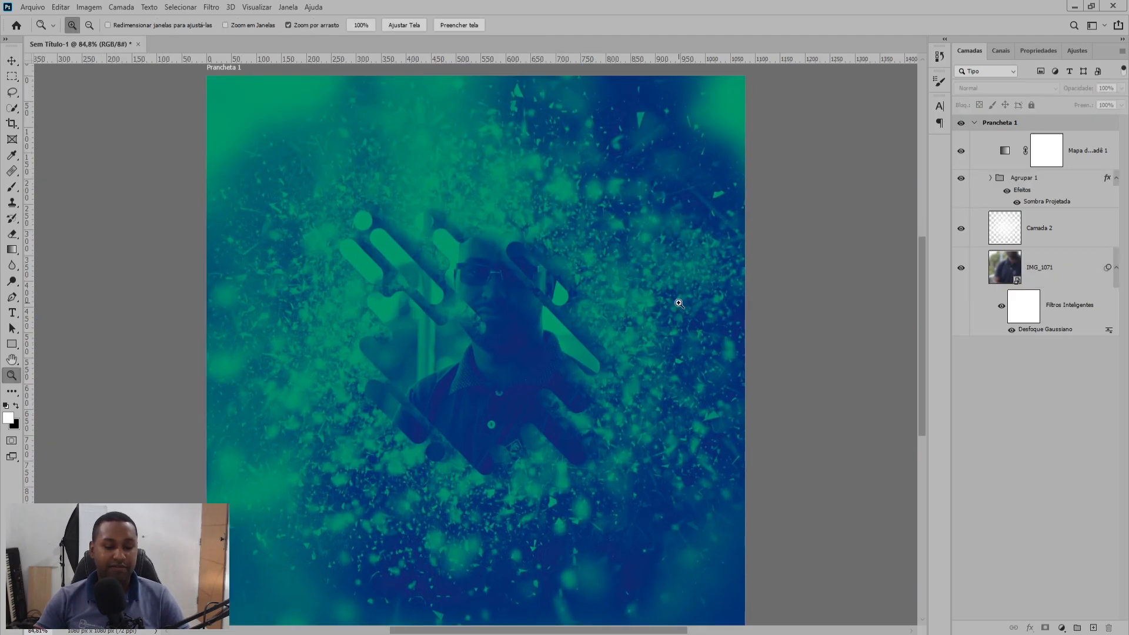
{"action": "key", "text": "v"}
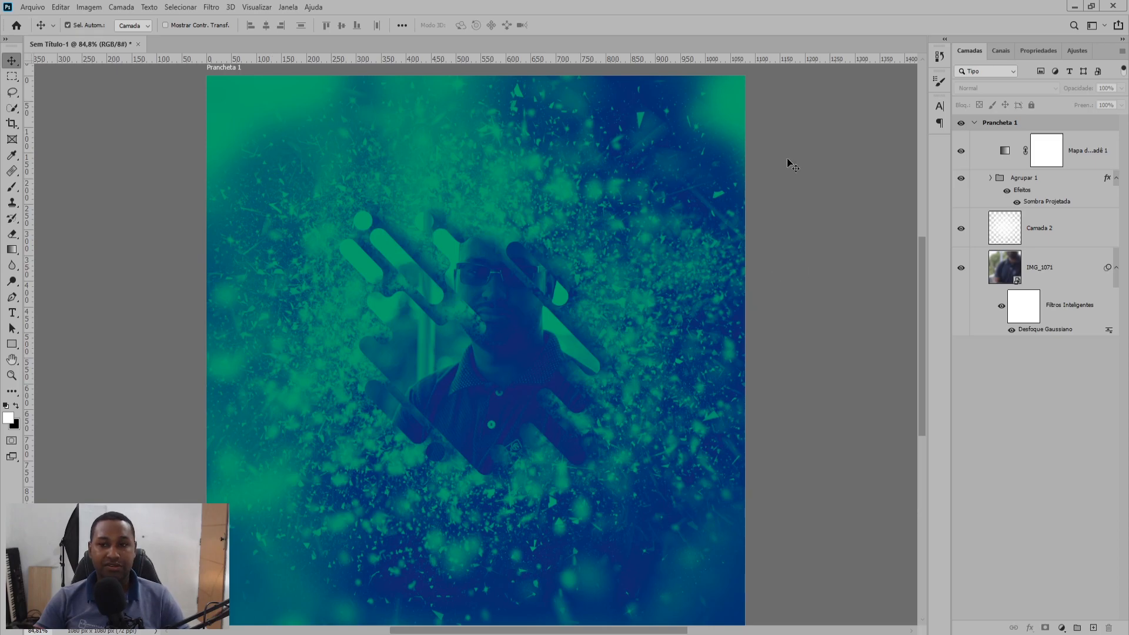
{"action": "left_click", "coordinate": [1075, 184]}
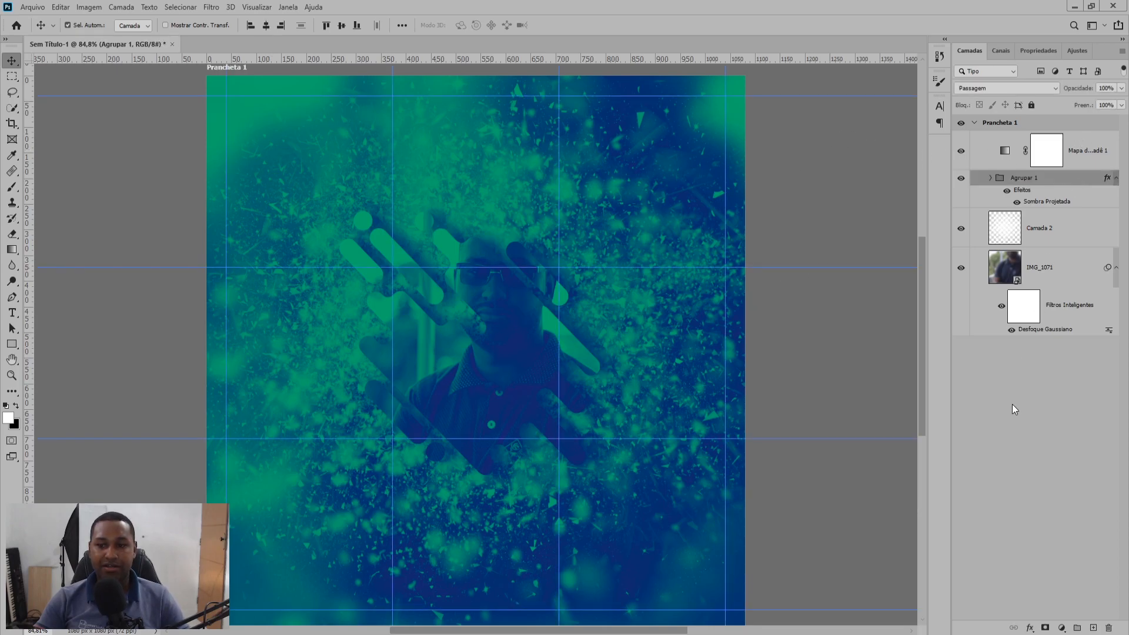
{"action": "left_click", "coordinate": [1093, 628]}
{"action": "key", "text": "b"}
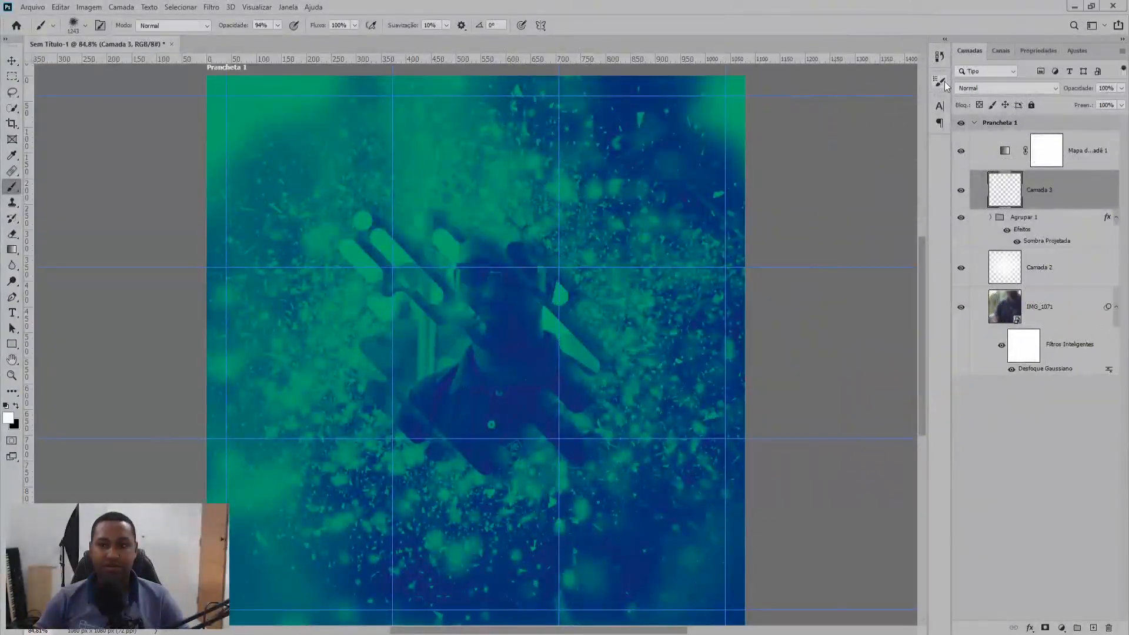
{"action": "left_click", "coordinate": [940, 81]}
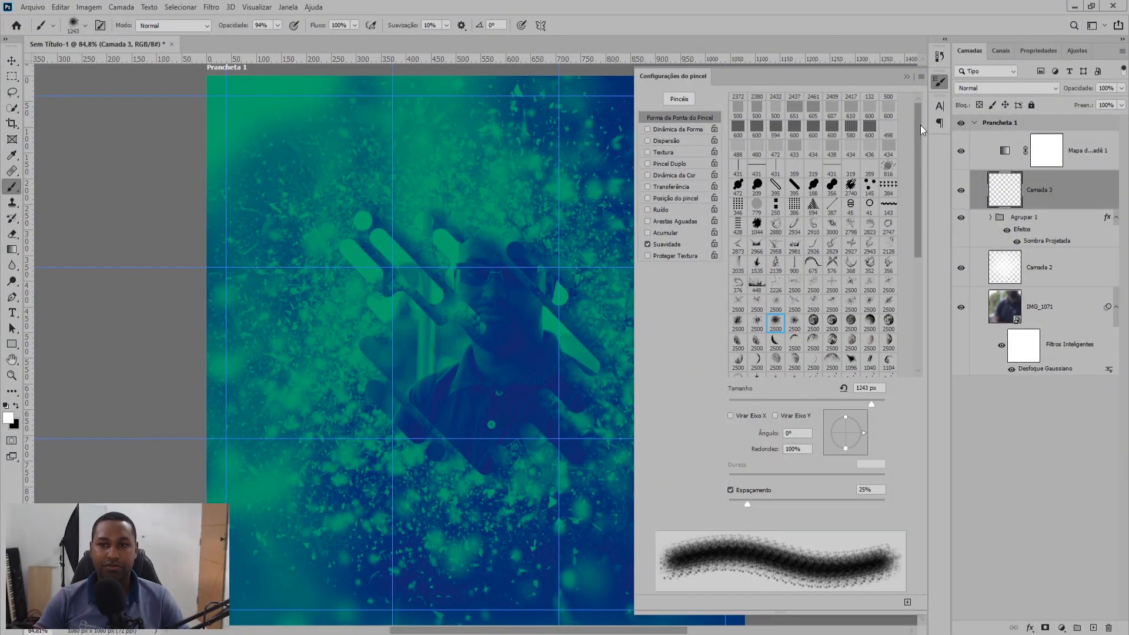
{"action": "scroll", "coordinate": [755, 108], "scroll_direction": "up", "scroll_amount": 3}
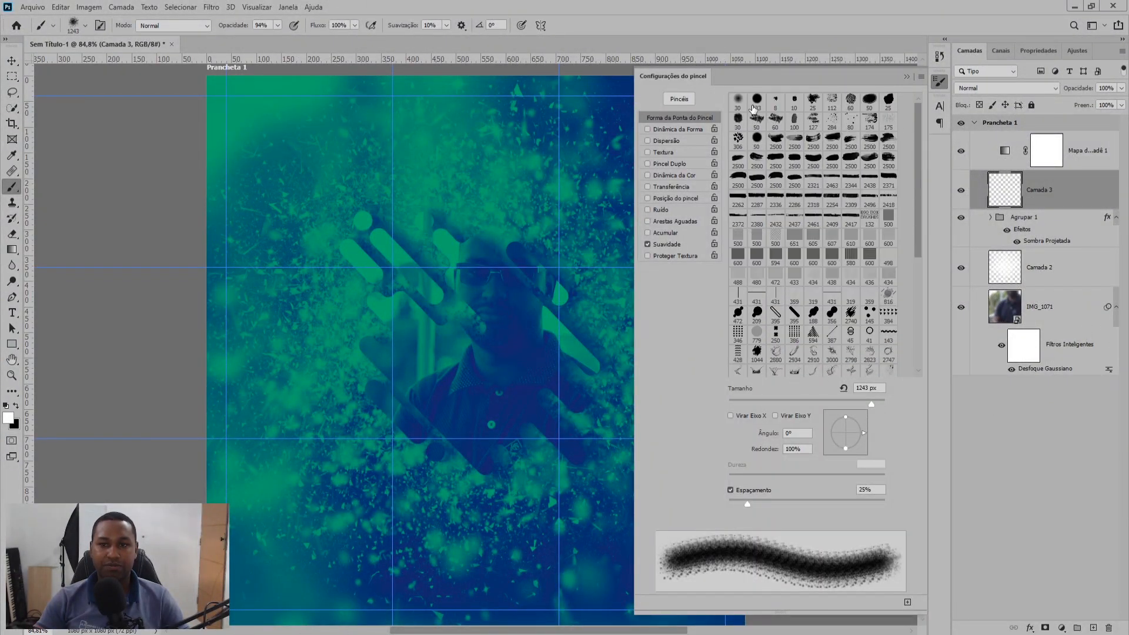
{"action": "left_click", "coordinate": [739, 101]}
{"action": "left_click", "coordinate": [906, 78]}
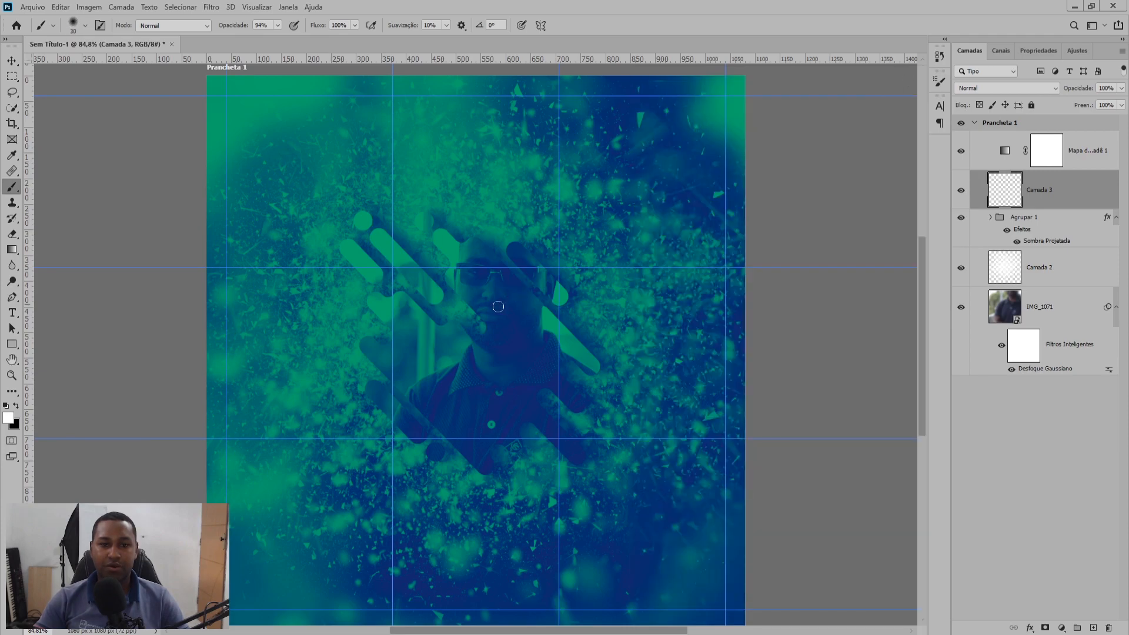
{"action": "left_click_drag", "start_coordinate": [463, 335], "coordinate": [548, 336]}
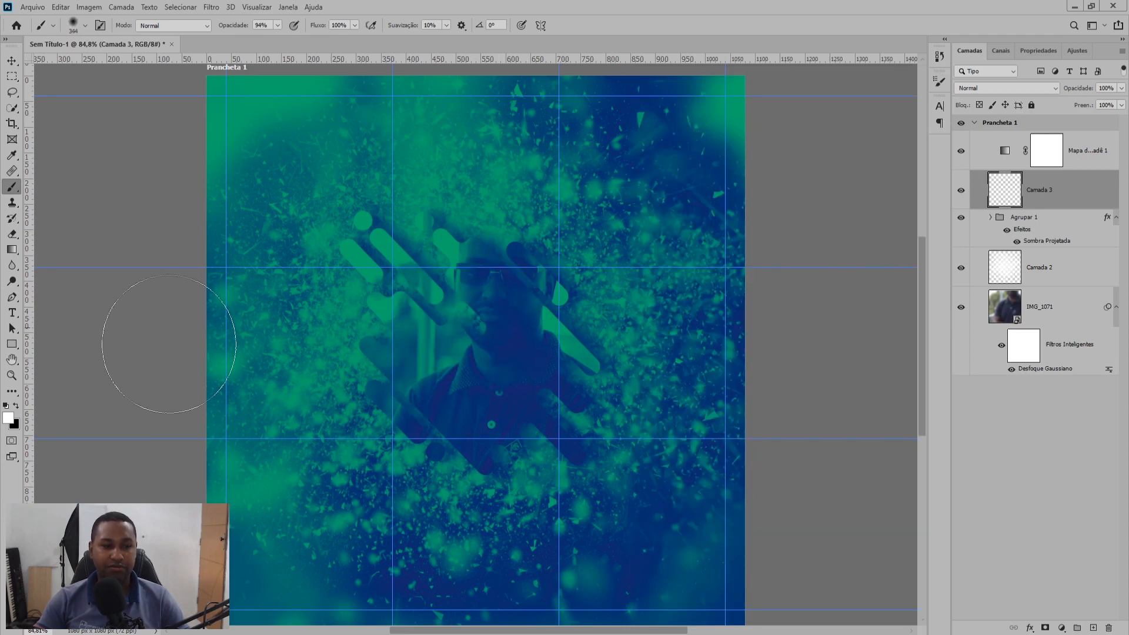
- Set the foreground colour to green 00ff4e and stamp one large soft spot over the portrait on Camada 3
{"action": "left_click", "coordinate": [10, 417]}
{"action": "left_click", "coordinate": [233, 87]}
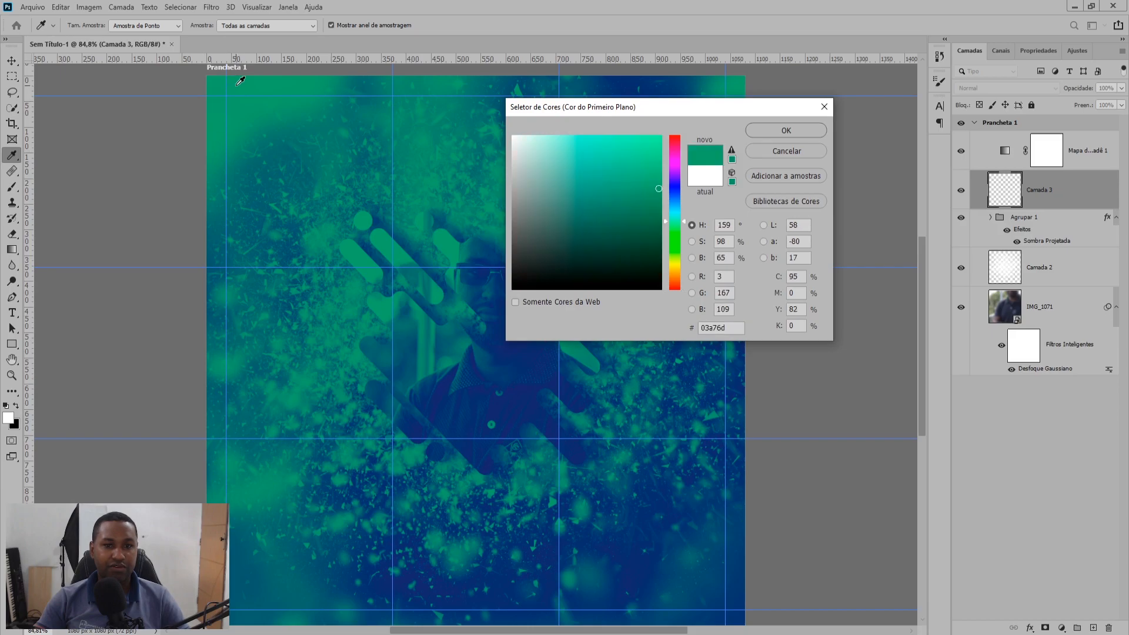
{"action": "left_click_drag", "start_coordinate": [659, 188], "coordinate": [695, 120]}
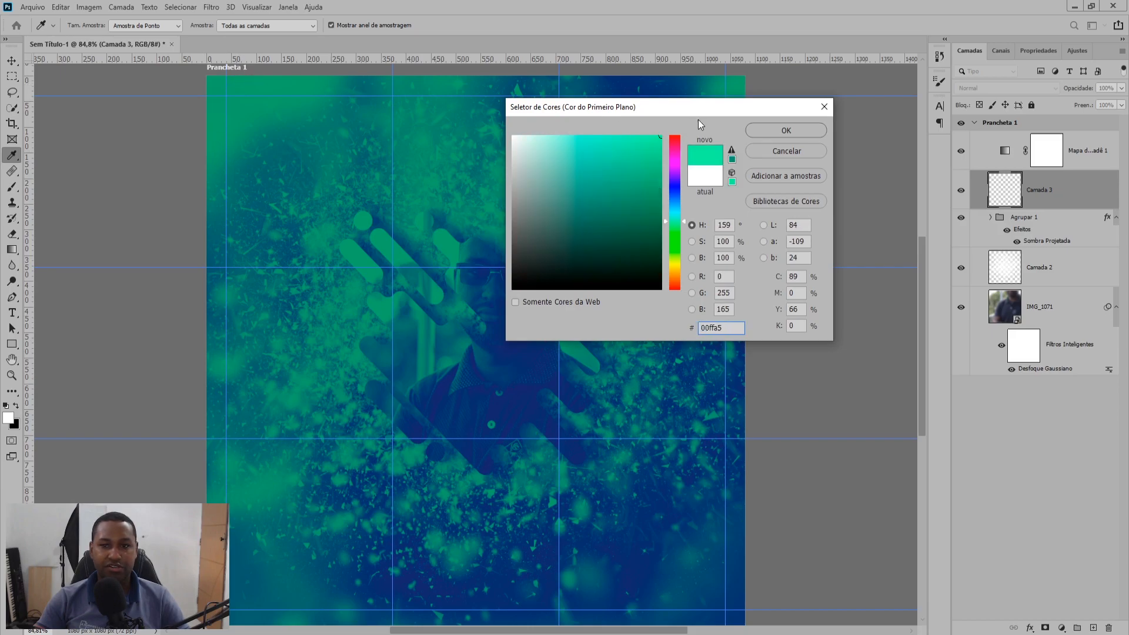
{"action": "left_click_drag", "start_coordinate": [673, 228], "coordinate": [679, 230]}
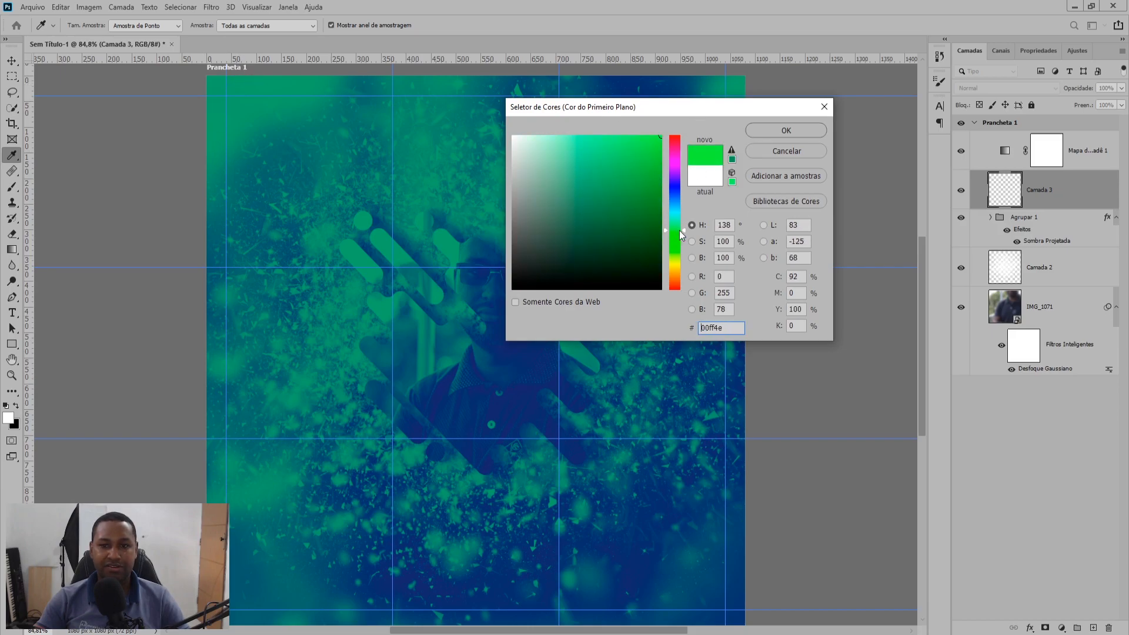
{"action": "left_click", "coordinate": [759, 135]}
{"action": "key", "text": "b"}
{"action": "left_click", "coordinate": [498, 327]}
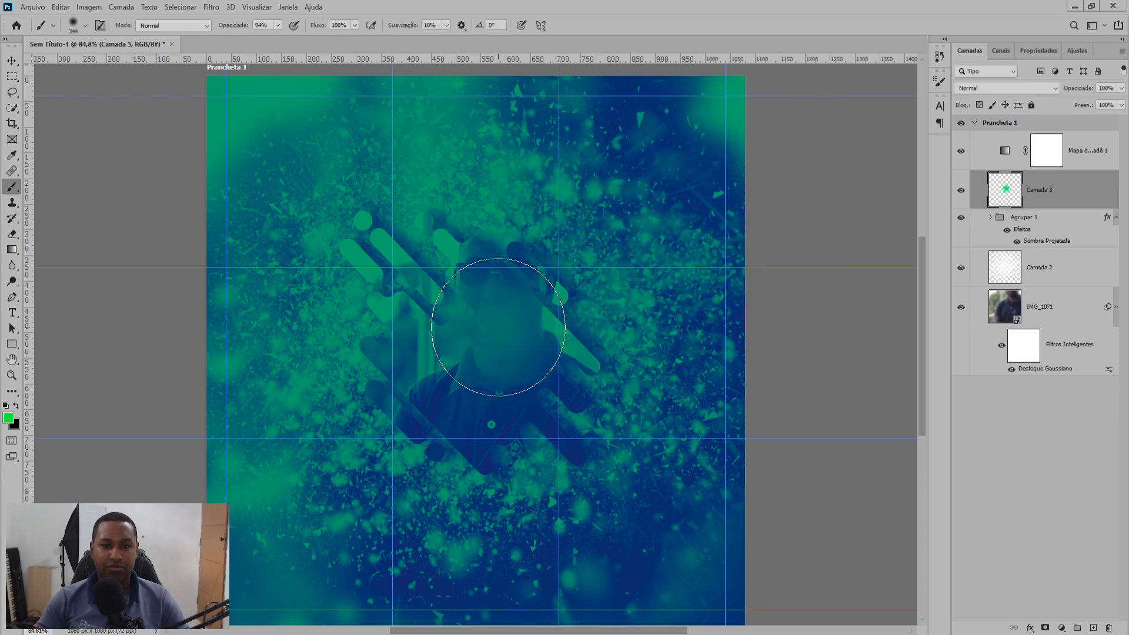
- Move Camada 3 above the gradient map layer and set its blend mode to Sobrepor
{"action": "left_click_drag", "start_coordinate": [1039, 199], "coordinate": [1047, 145]}
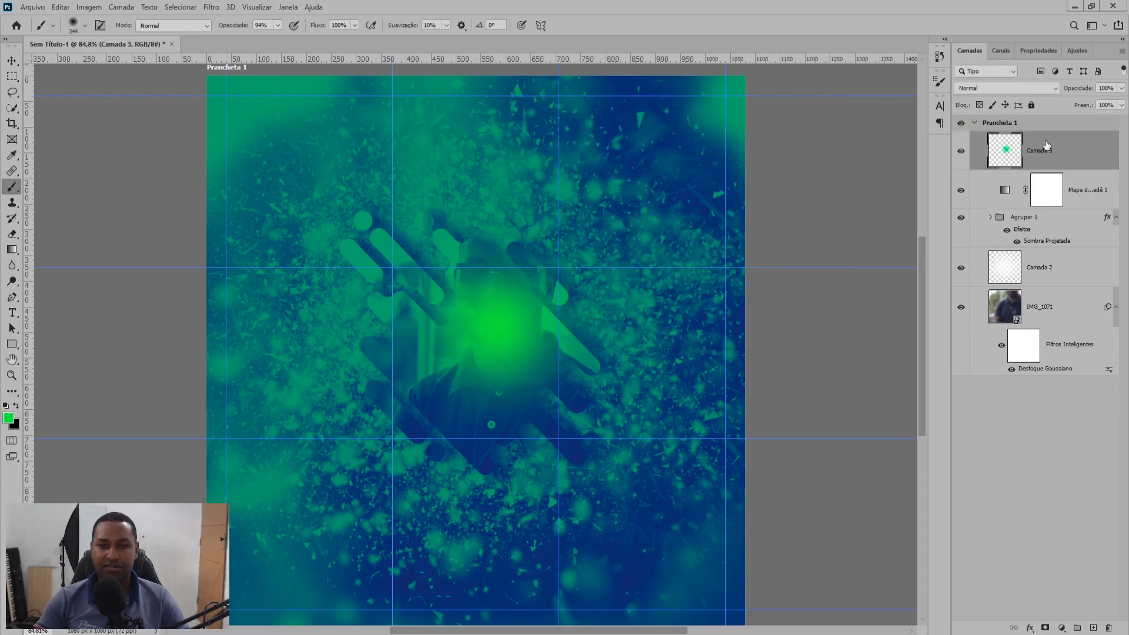
{"action": "left_click", "coordinate": [968, 87]}
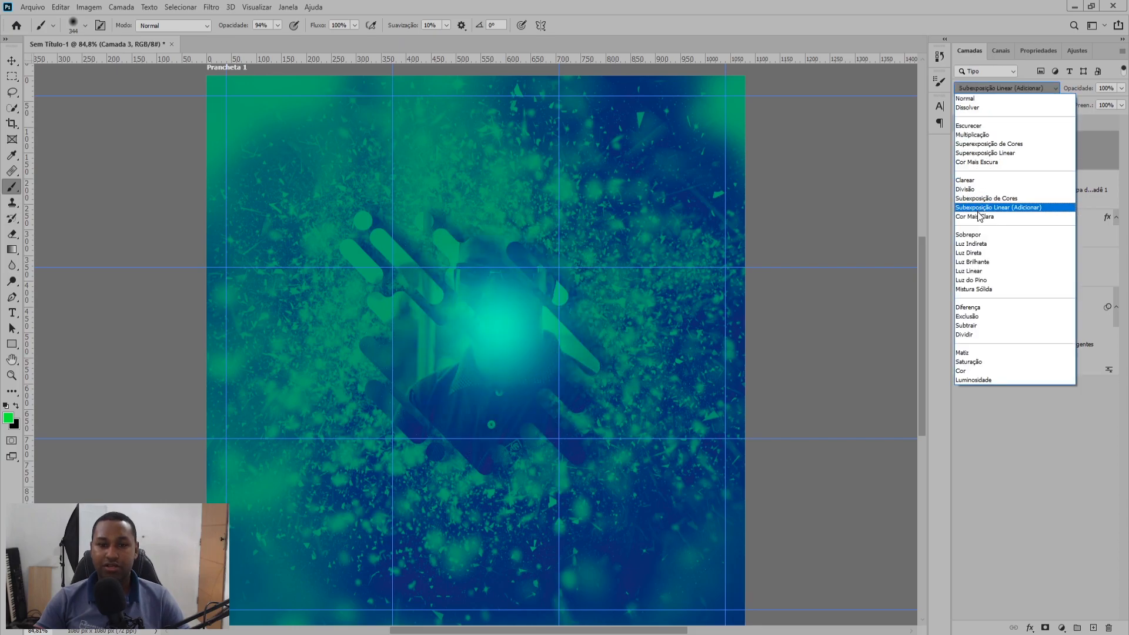
{"action": "left_click", "coordinate": [968, 234]}
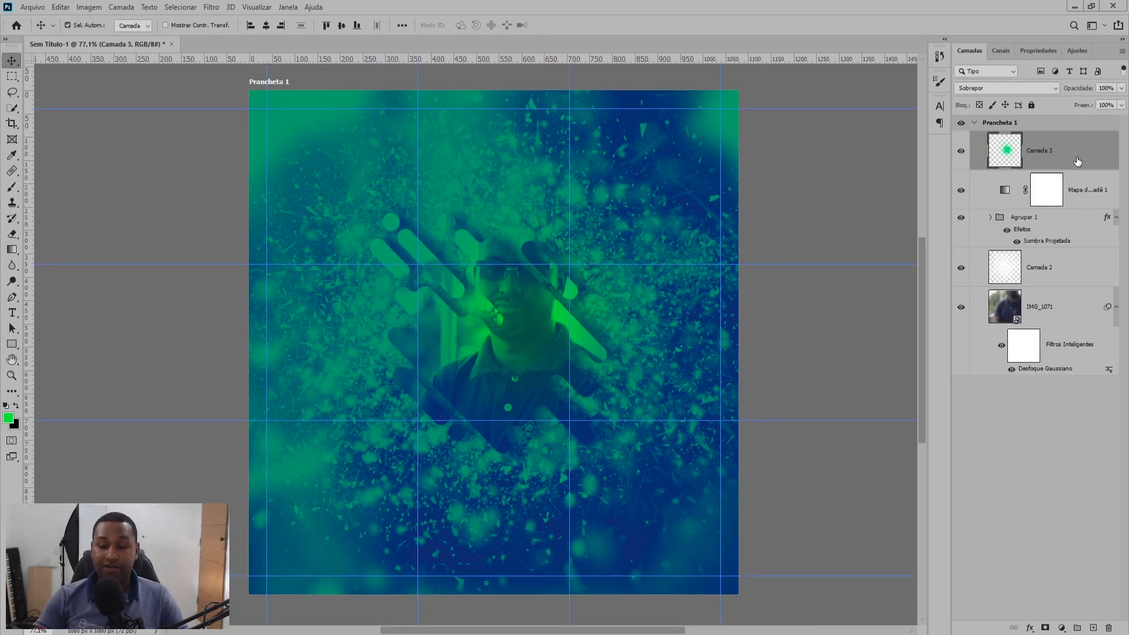
- Add a Curves adjustment above Camada 3 with a gentle S-curve, lowering the shadows at input 71 to output 60, and compare the result
{"action": "left_click", "coordinate": [1062, 628]}
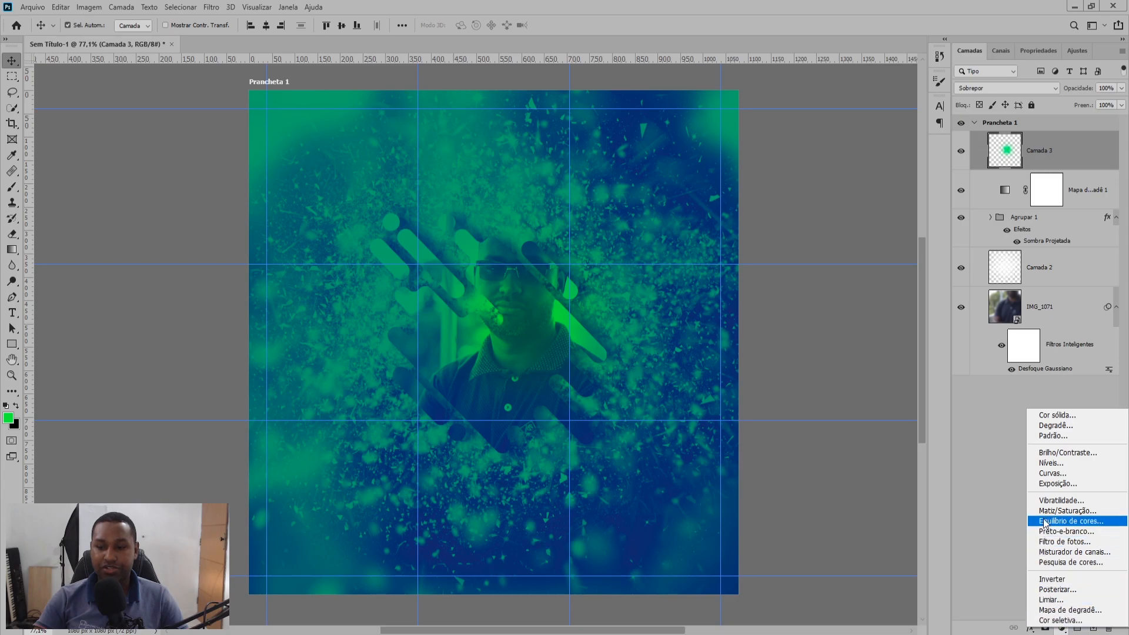
{"action": "left_click", "coordinate": [1047, 473]}
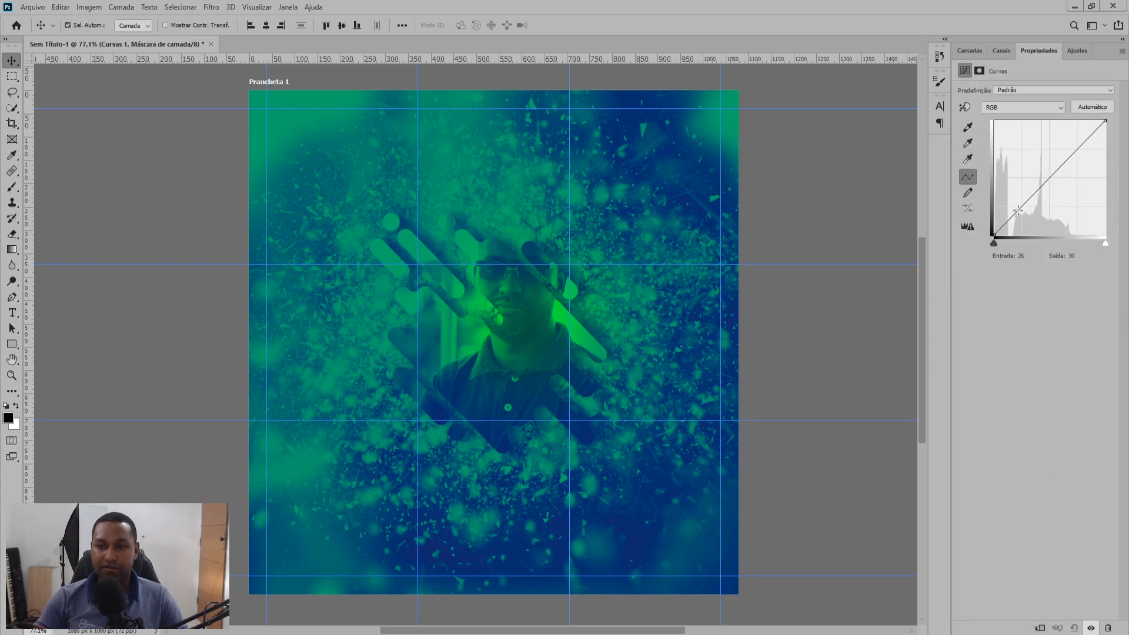
{"action": "left_click", "coordinate": [1024, 208]}
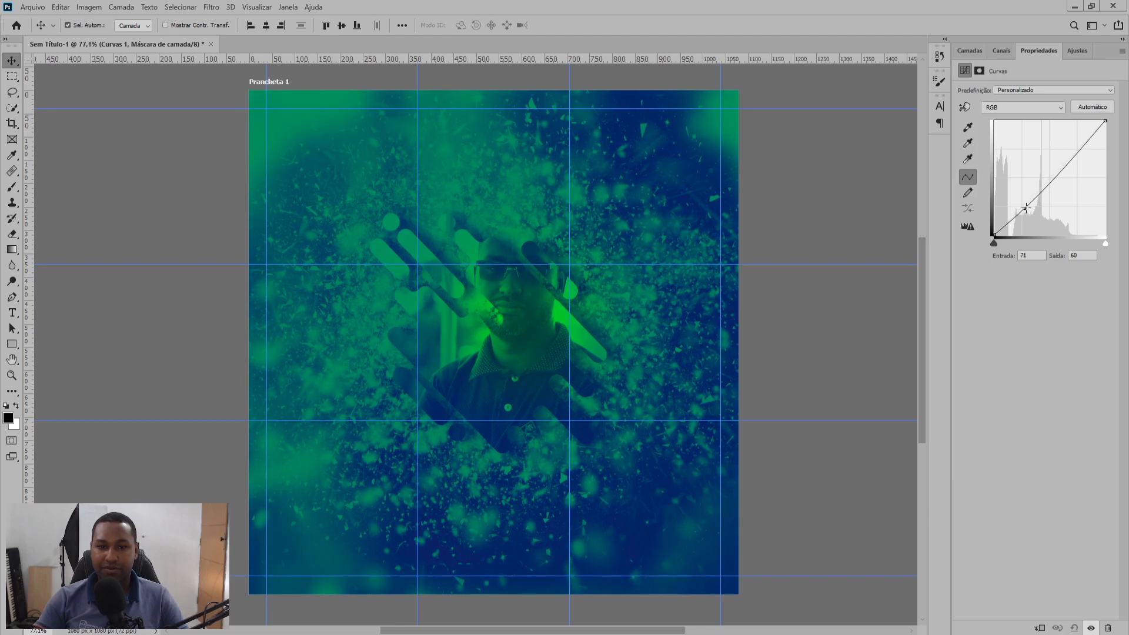
{"action": "left_click_drag", "start_coordinate": [1078, 153], "coordinate": [1073, 149]}
{"action": "left_click", "coordinate": [969, 50]}
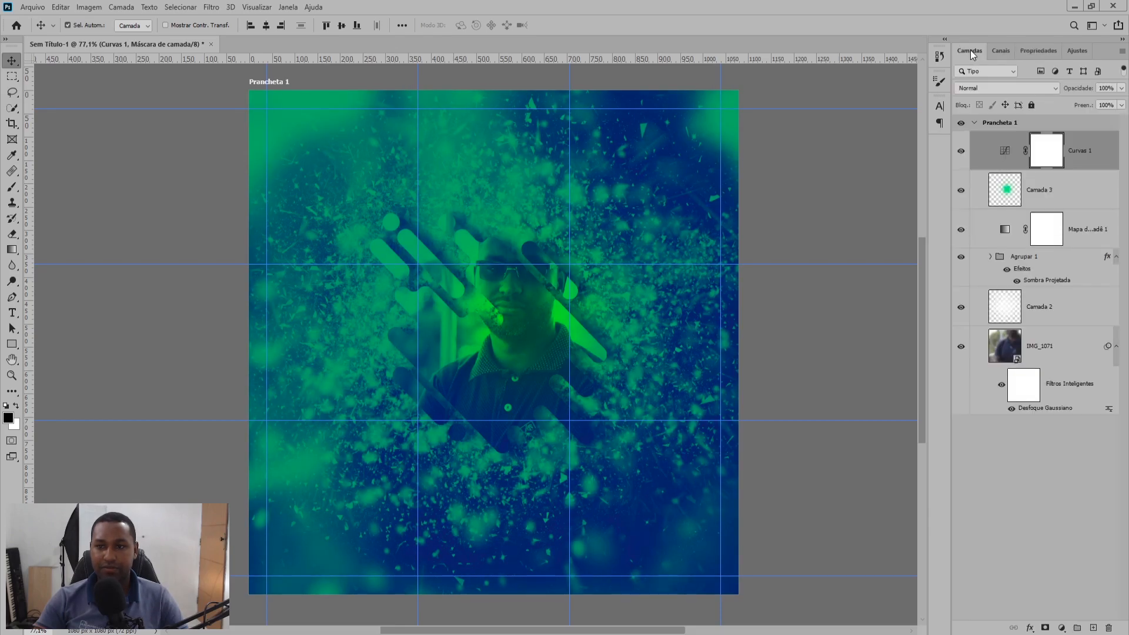
{"action": "left_click", "coordinate": [962, 152]}
{"action": "left_click", "coordinate": [962, 153]}
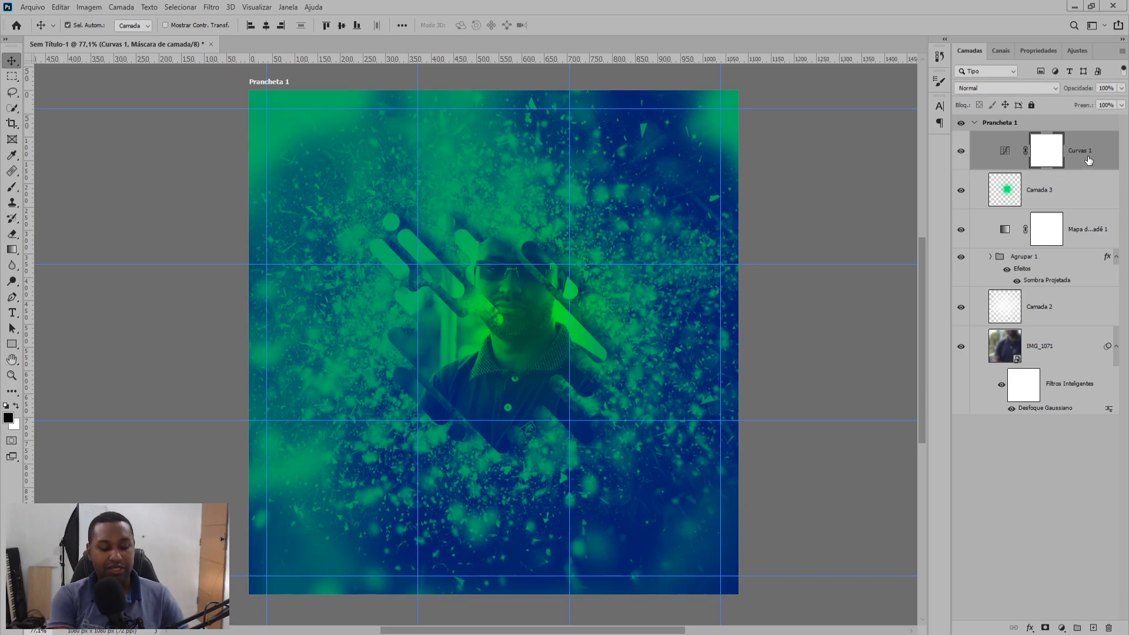
- Stamp all visible layers into a new merged layer above Curvas 1 and select it
{"action": "key", "text": "ctrl+shift+alt+e"}
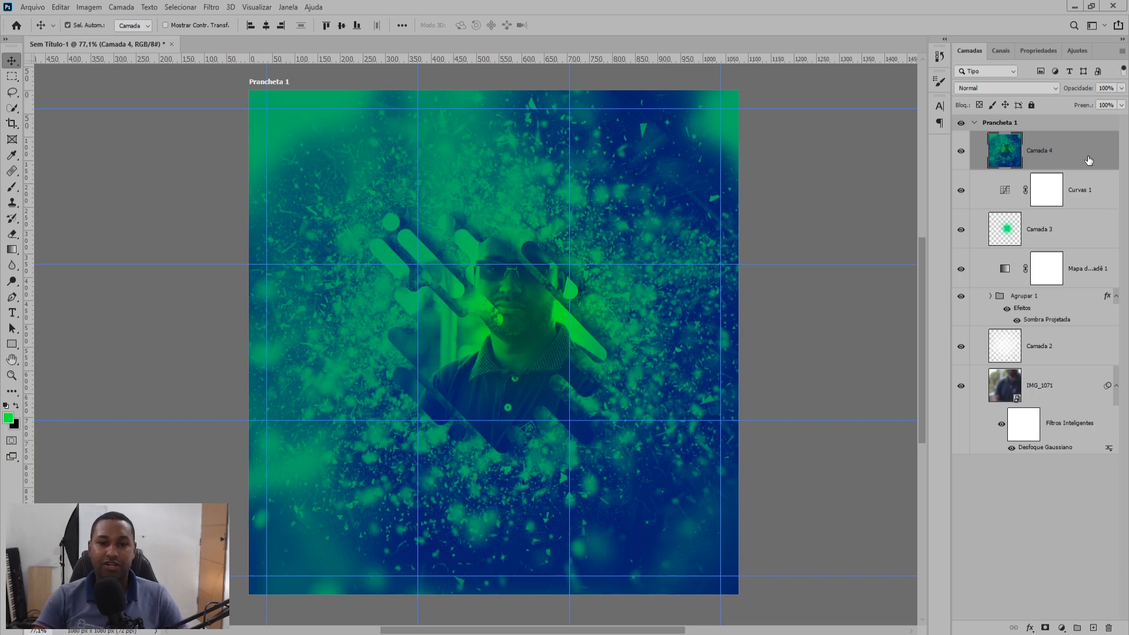
{"action": "left_click", "coordinate": [860, 203]}
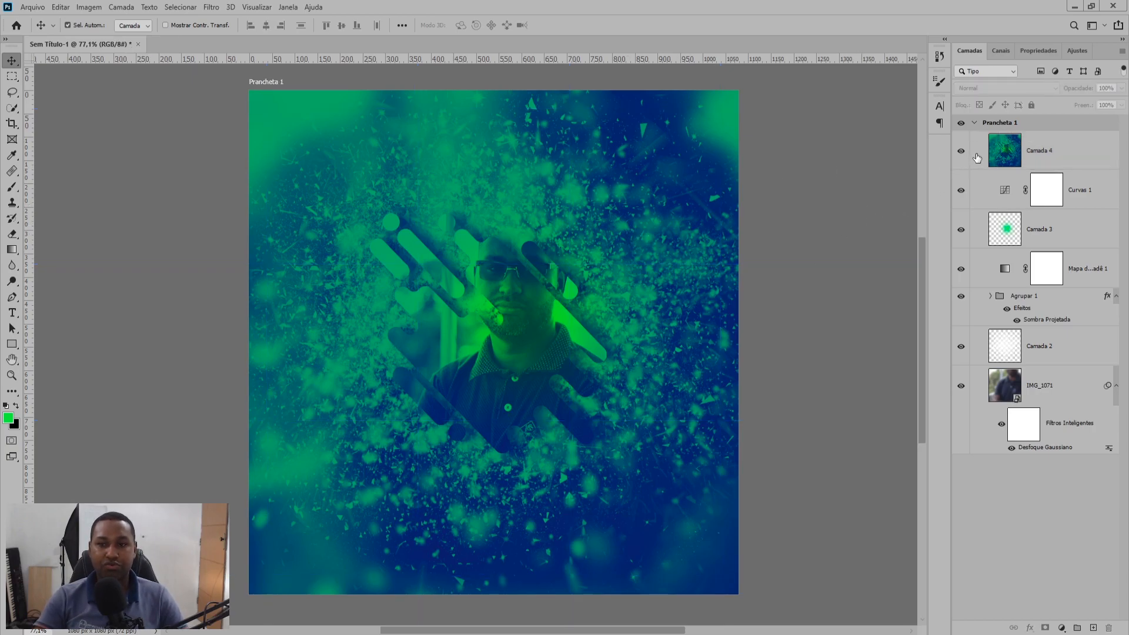
{"action": "left_click", "coordinate": [1056, 154]}
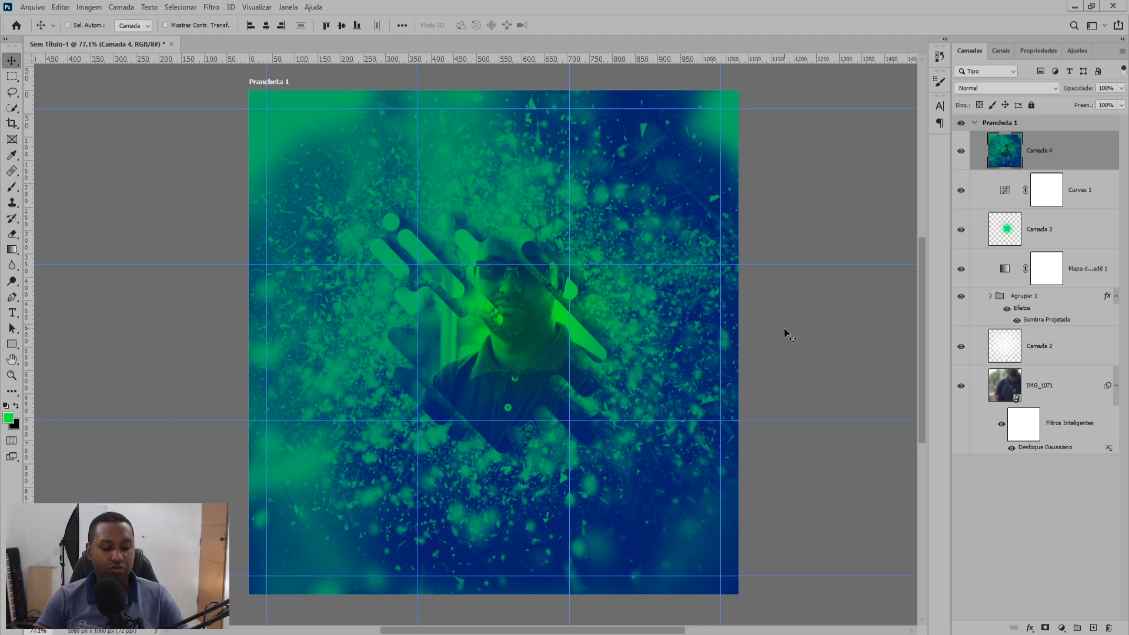
- Open the Camera Raw filter on Camada 4 and set Textura +10, Claridade +24, Desembaçar +18, Vibração +15 and sharpening Intensidade 22
{"action": "key", "text": "ctrl+shift+a"}
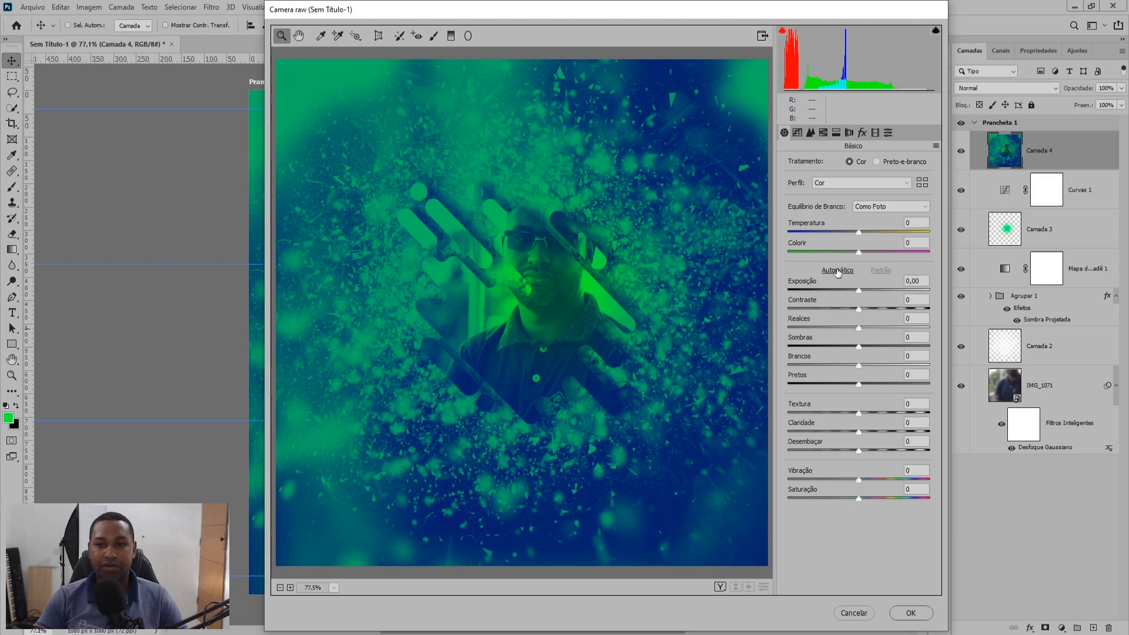
{"action": "left_click_drag", "start_coordinate": [859, 431], "coordinate": [873, 453]}
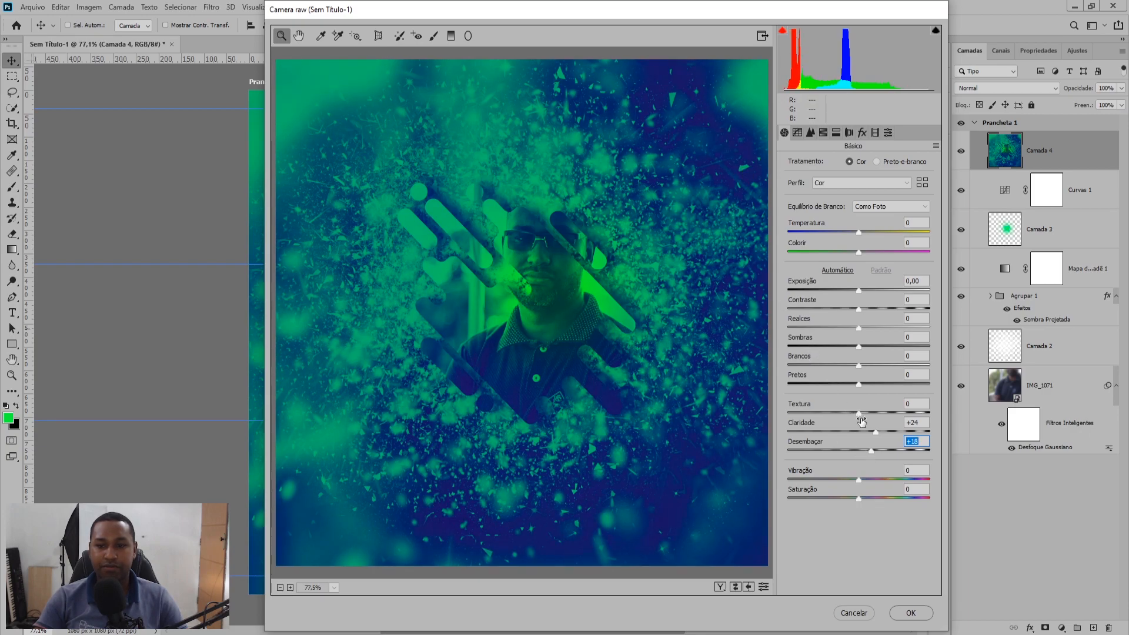
{"action": "left_click_drag", "start_coordinate": [859, 413], "coordinate": [867, 411]}
{"action": "left_click_drag", "start_coordinate": [860, 480], "coordinate": [869, 480]}
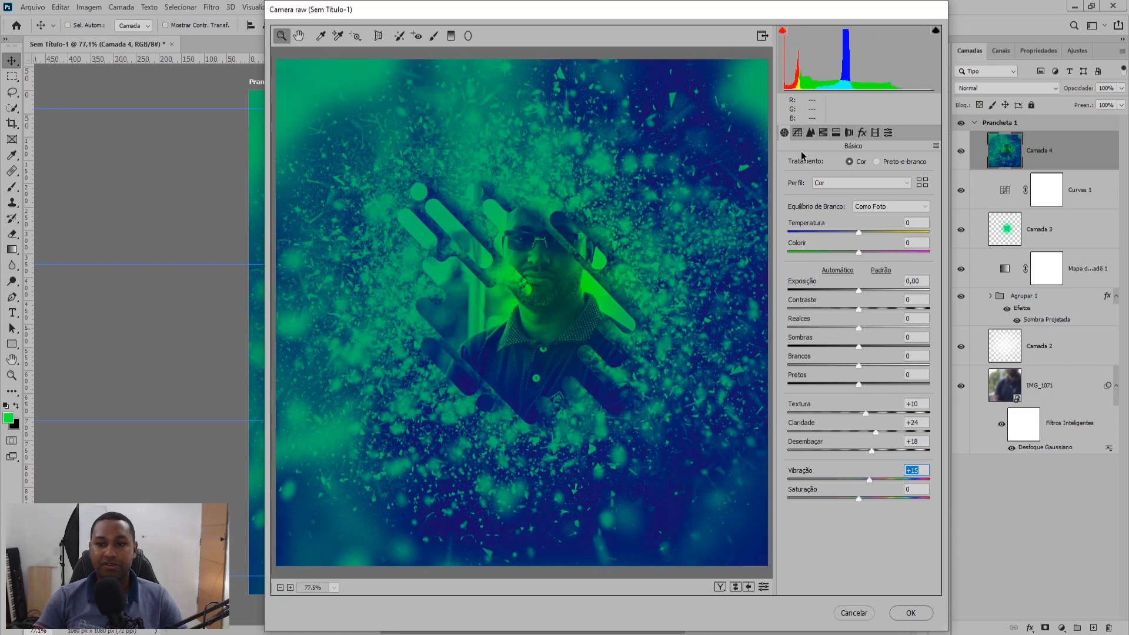
{"action": "left_click", "coordinate": [811, 132]}
{"action": "left_click_drag", "start_coordinate": [789, 182], "coordinate": [807, 186]}
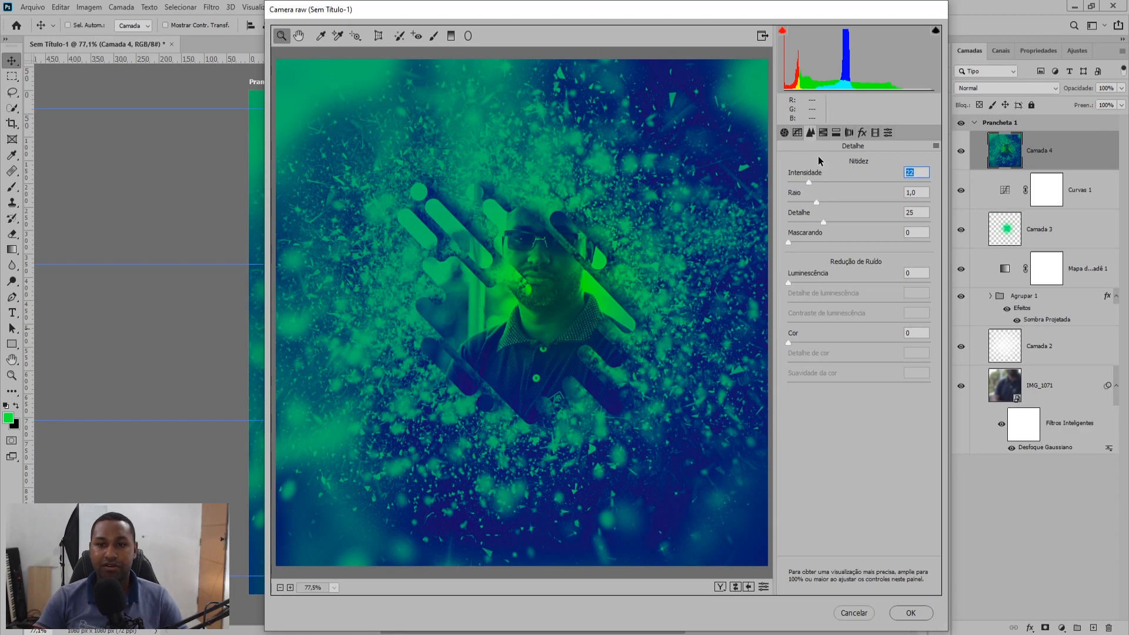
- Set the vignette intensity to -47 and the grain intensity to 30, apply the filter and compare the artwork with and without Camada 4
{"action": "left_click", "coordinate": [862, 133]}
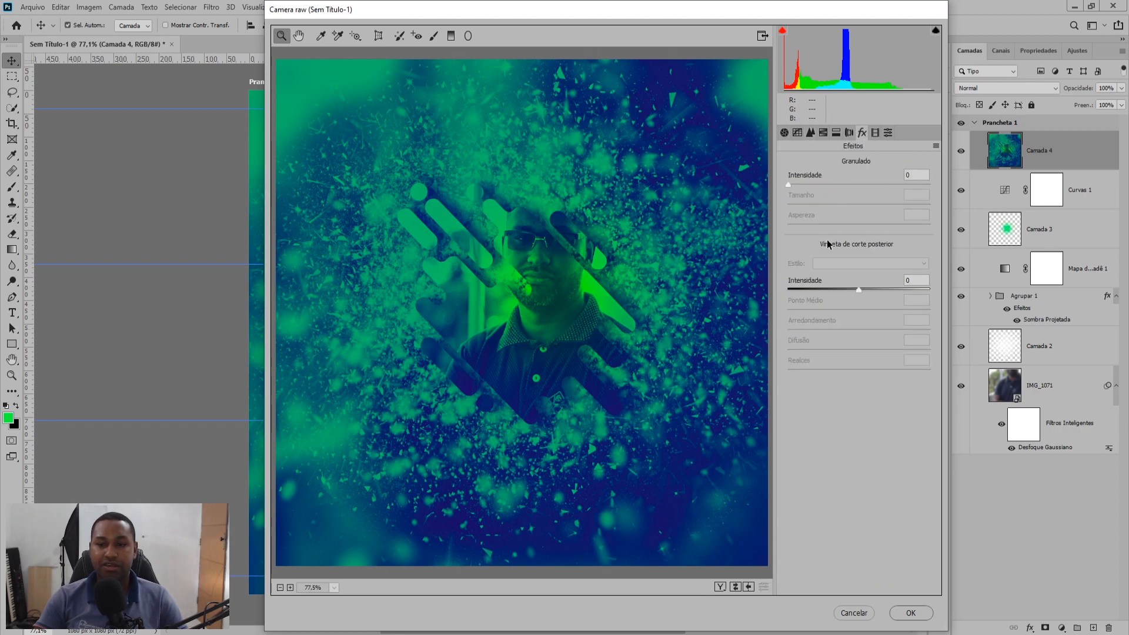
{"action": "left_click_drag", "start_coordinate": [858, 289], "coordinate": [824, 274]}
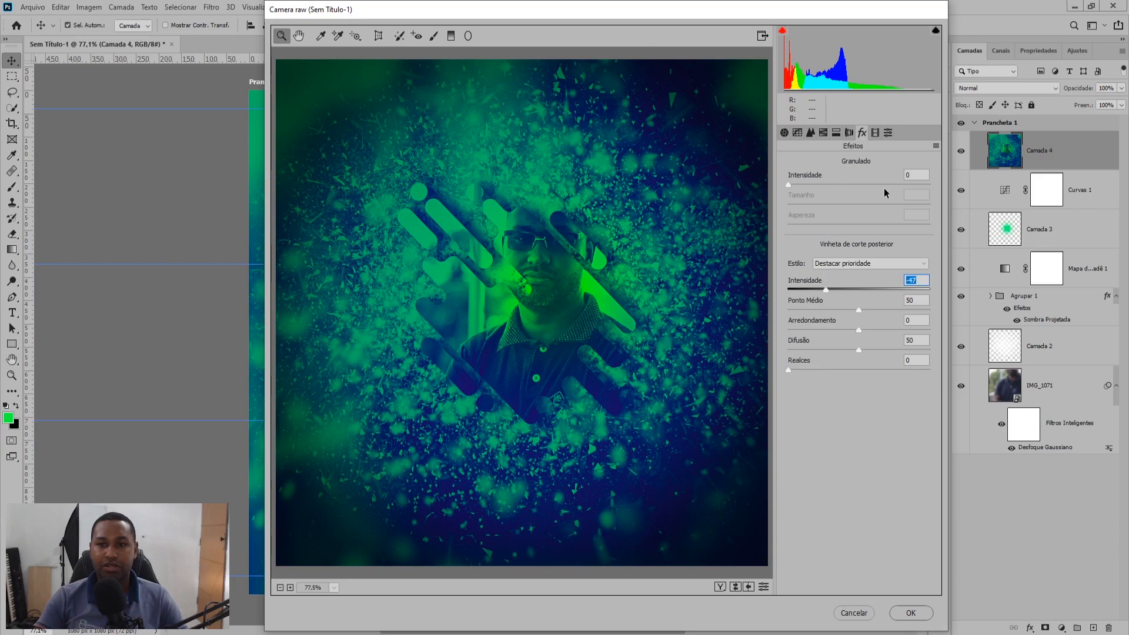
{"action": "left_click", "coordinate": [915, 175]}
{"action": "type", "text": "30"}
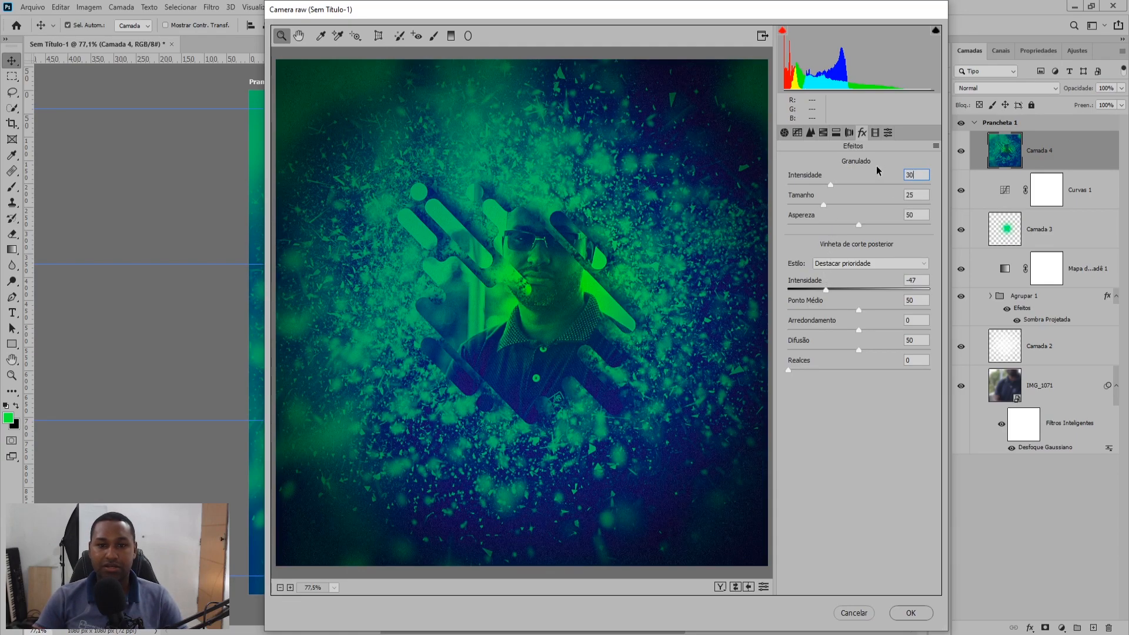
{"action": "left_click", "coordinate": [911, 612]}
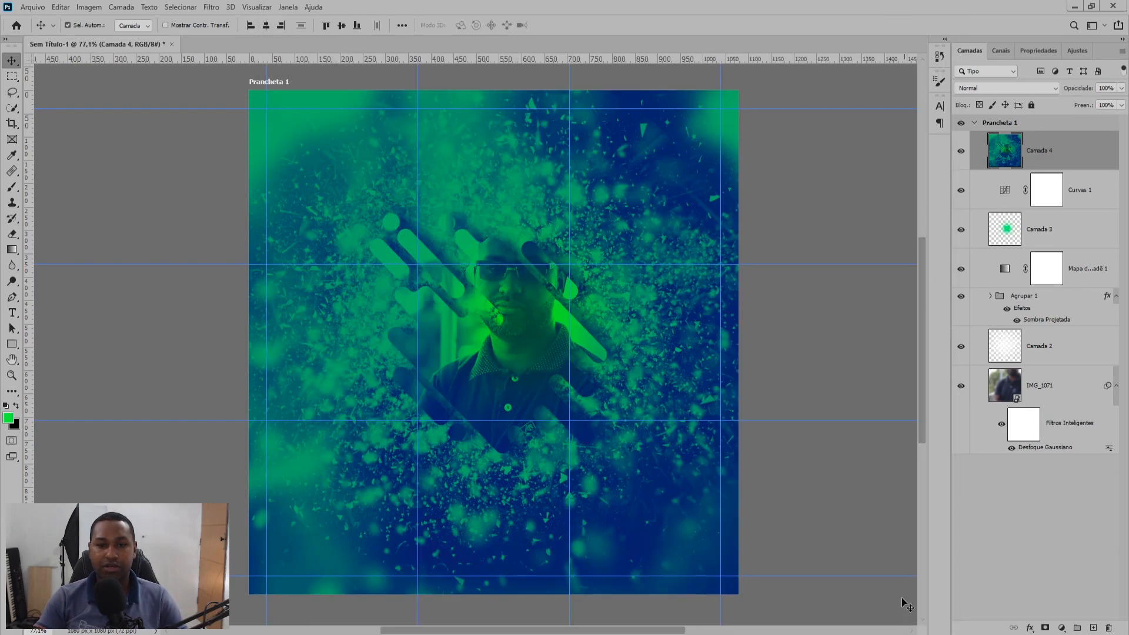
{"action": "left_click", "coordinate": [784, 365]}
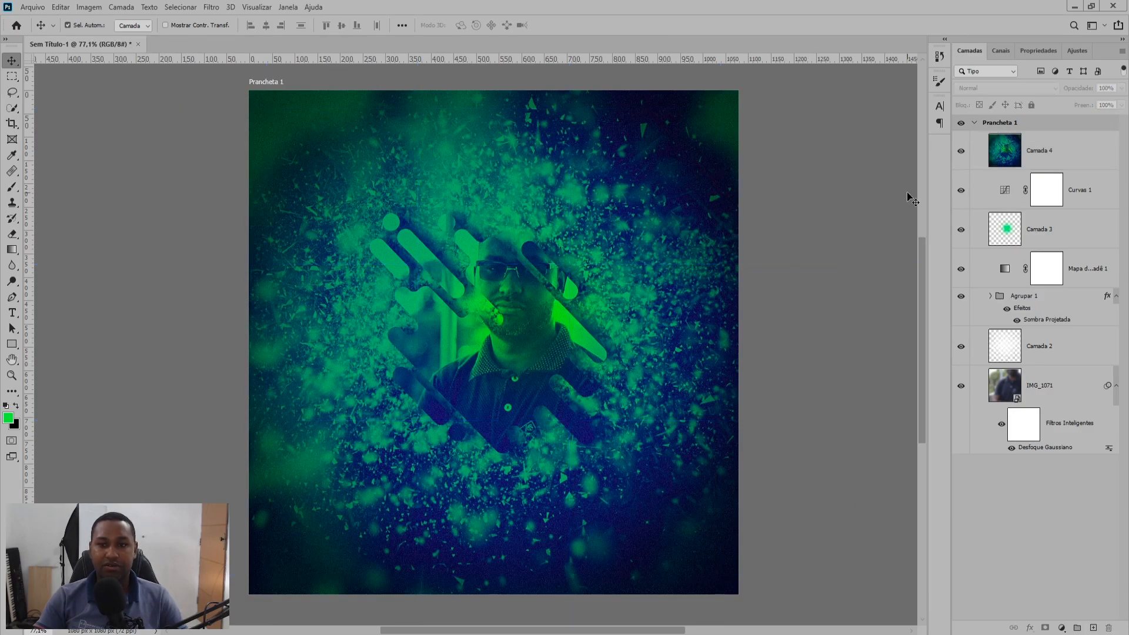
{"action": "left_click", "coordinate": [960, 153]}
{"action": "left_click", "coordinate": [960, 153]}
{"action": "scroll", "coordinate": [568, 235], "scroll_direction": "down", "scroll_amount": 1}
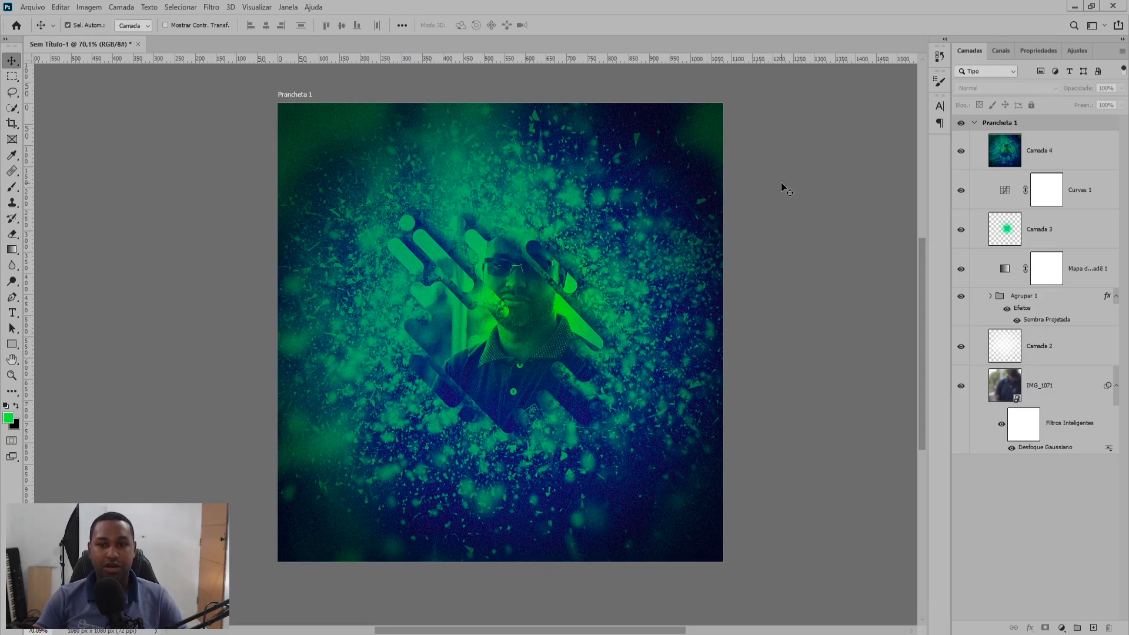
- Add a gradient fill layer above Camada 4 with a gradient from black 000000 to transparent, removing the end colour stop
{"action": "left_click", "coordinate": [1061, 154]}
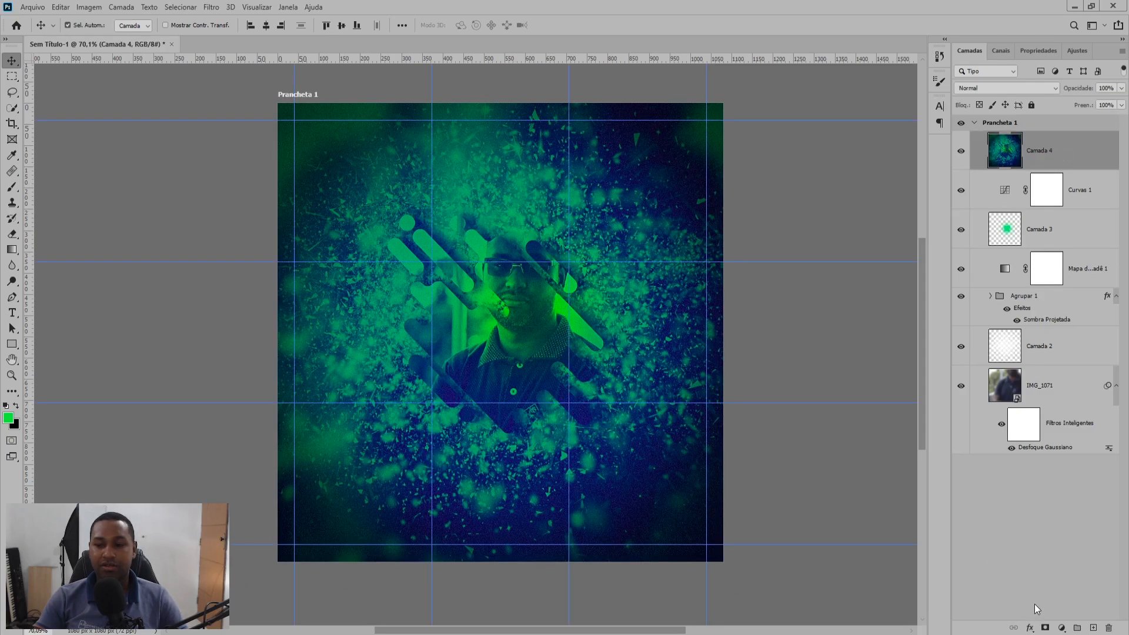
{"action": "left_click", "coordinate": [1062, 628]}
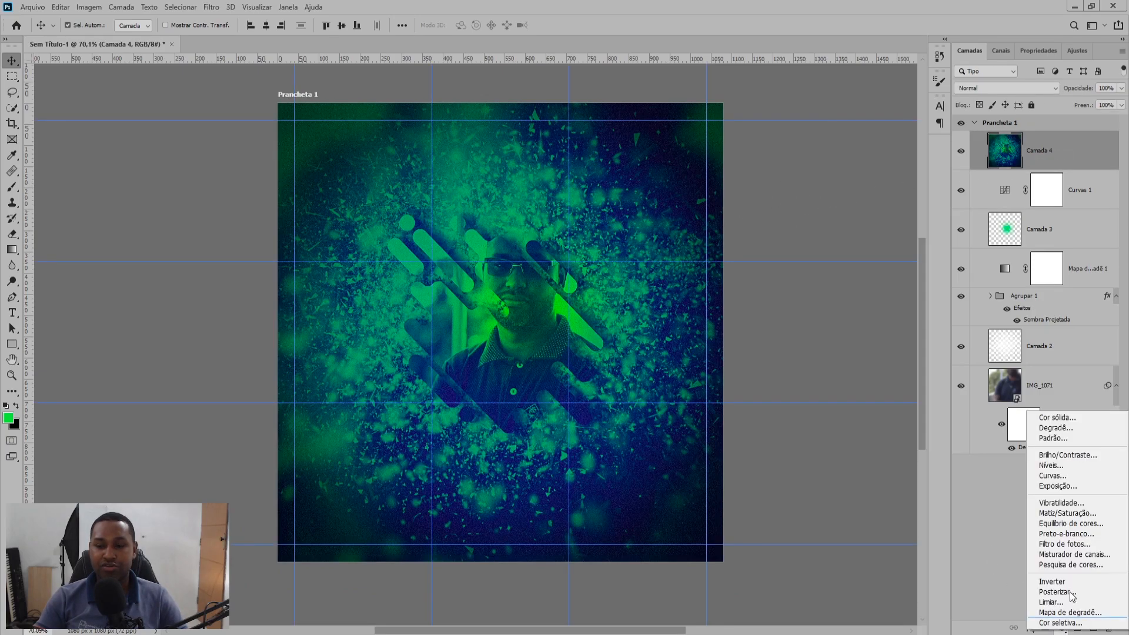
{"action": "left_click", "coordinate": [1048, 431]}
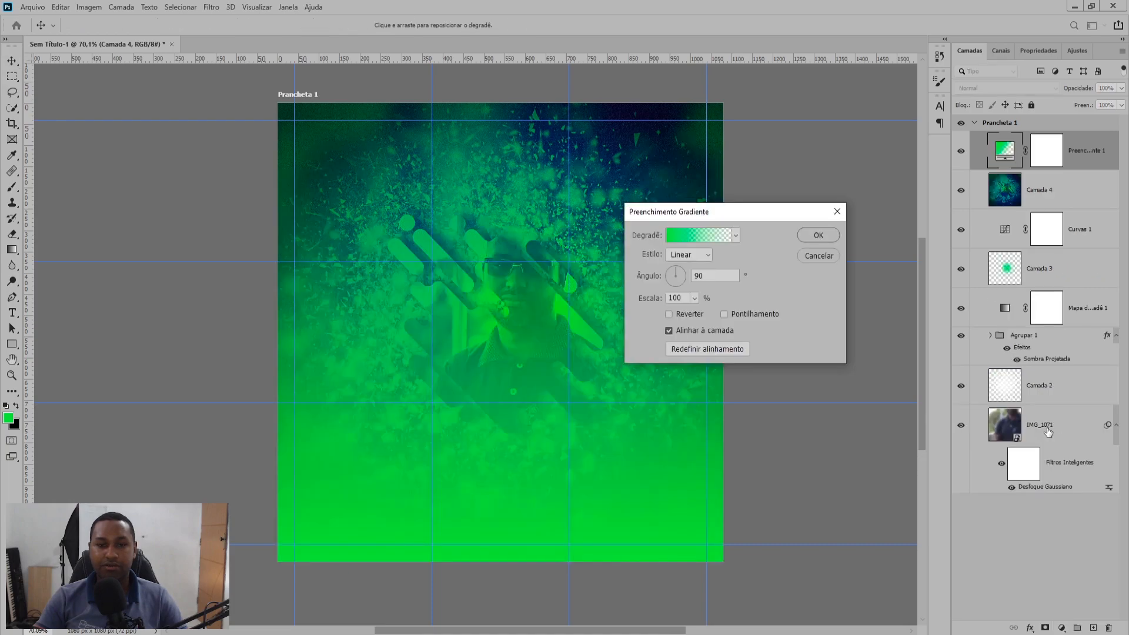
{"action": "left_click", "coordinate": [669, 235]}
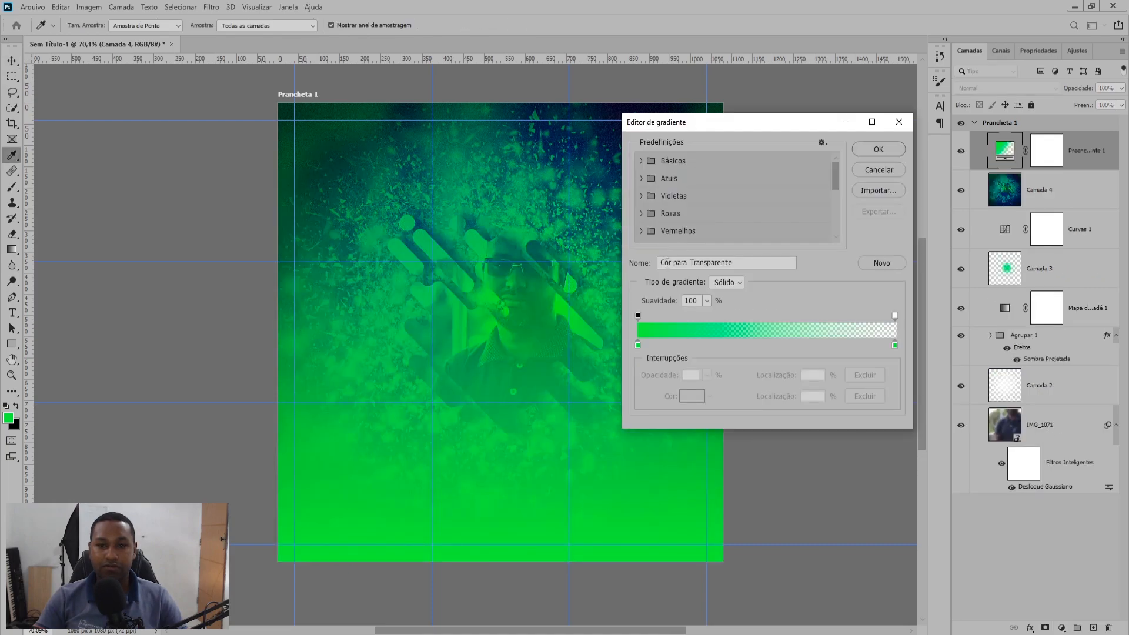
{"action": "left_click", "coordinate": [894, 347]}
{"action": "left_click_drag", "start_coordinate": [894, 347], "coordinate": [700, 386]}
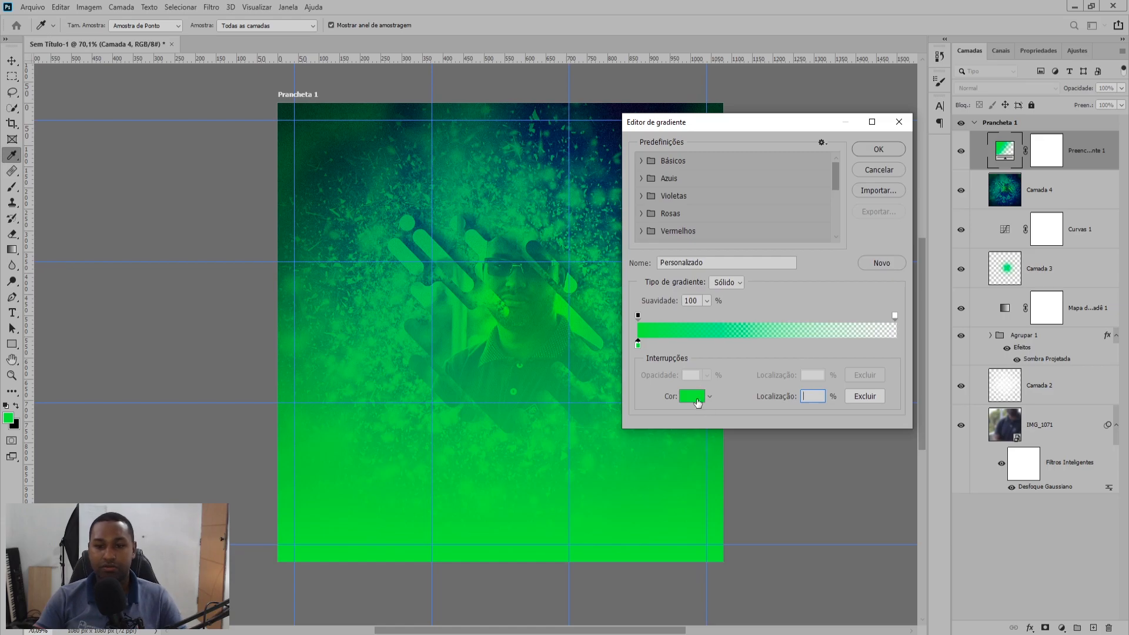
{"action": "left_click", "coordinate": [698, 403]}
{"action": "left_click_drag", "start_coordinate": [637, 266], "coordinate": [735, 376]}
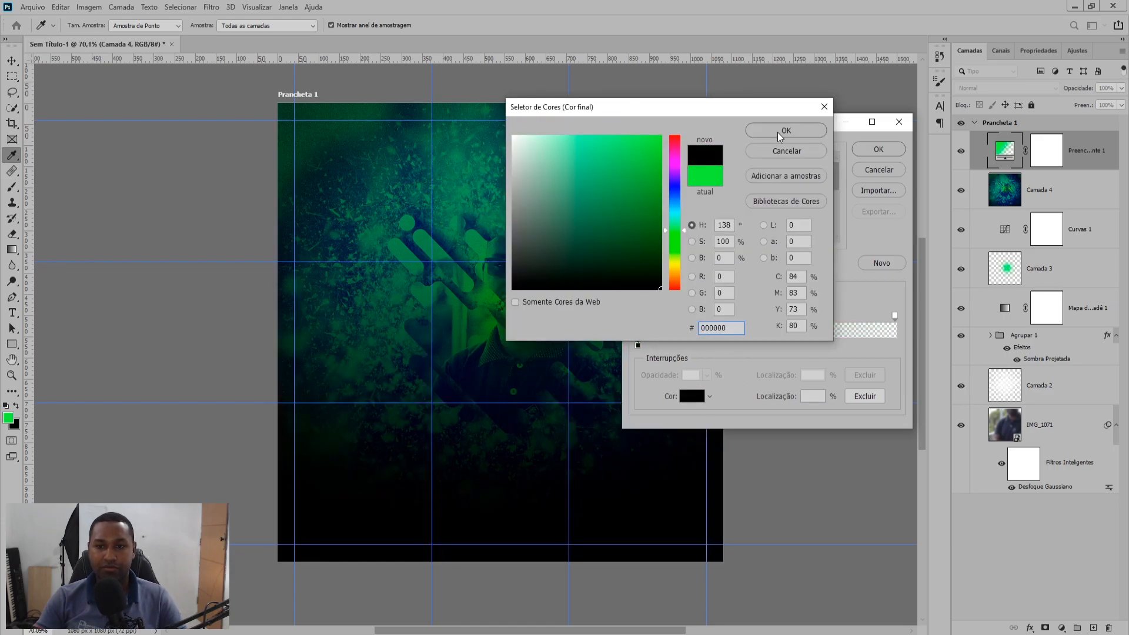
{"action": "left_click", "coordinate": [778, 132]}
{"action": "left_click", "coordinate": [860, 152]}
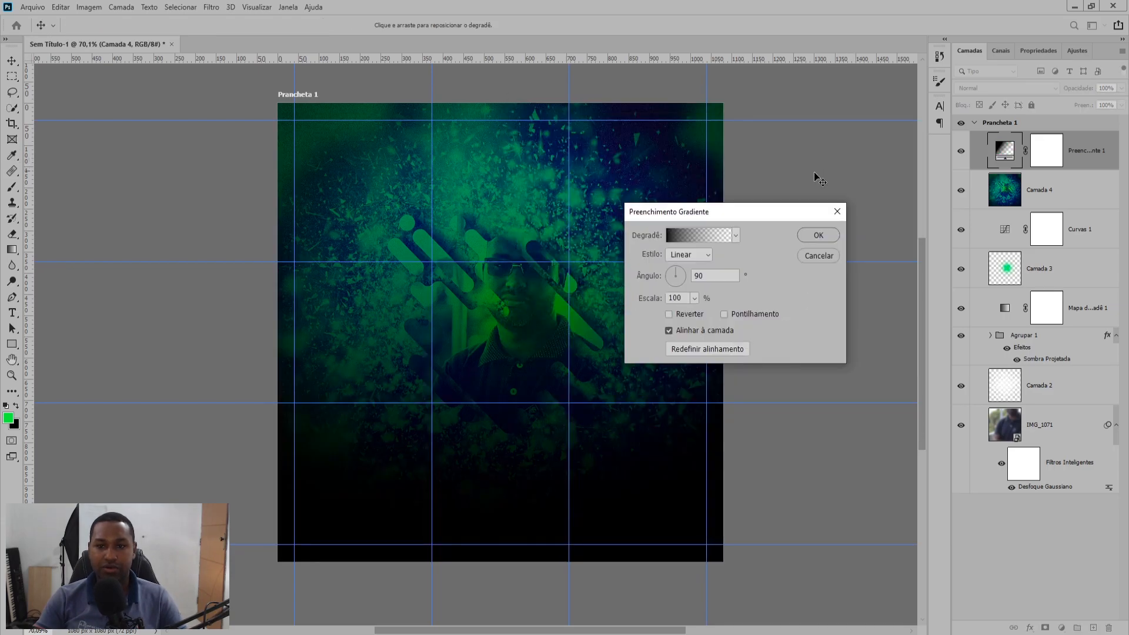
- Make the gradient fill Radial and reversed, increase its scale so only the artboard's edges darken, and apply it
{"action": "left_click", "coordinate": [683, 256]}
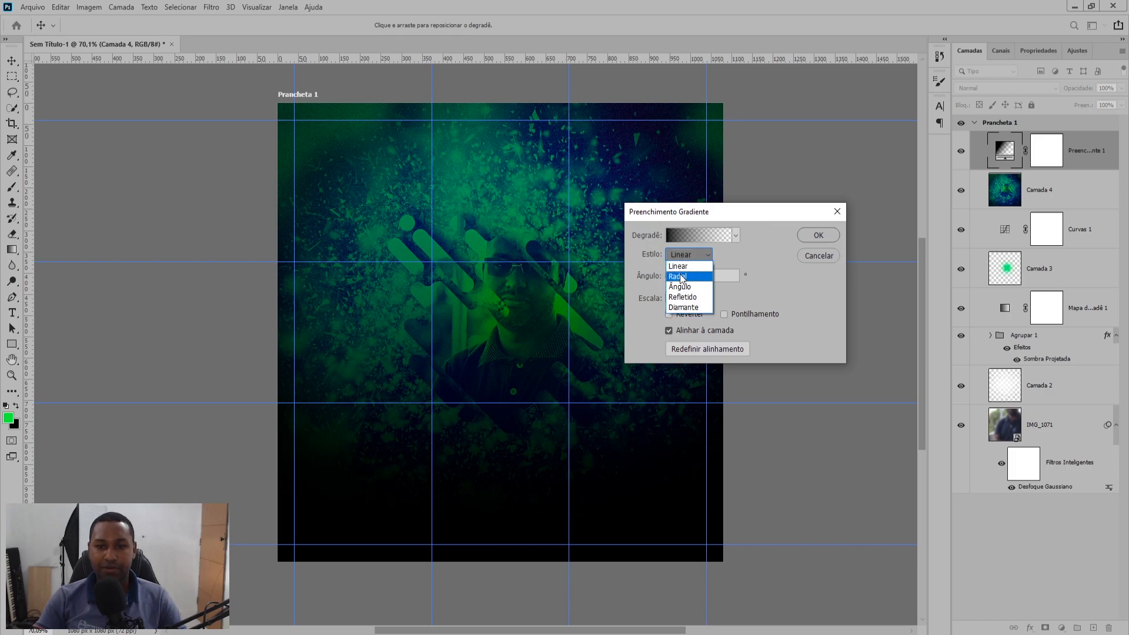
{"action": "left_click", "coordinate": [681, 276]}
{"action": "left_click", "coordinate": [669, 313]}
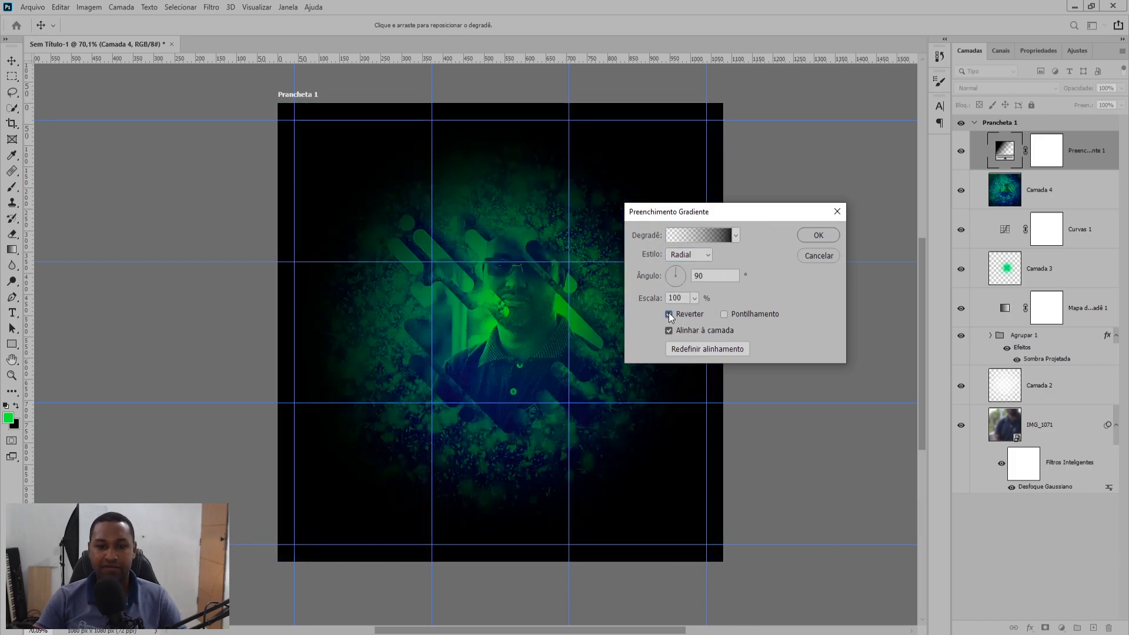
{"action": "left_click", "coordinate": [695, 298]}
{"action": "left_click_drag", "start_coordinate": [695, 315], "coordinate": [703, 314]}
{"action": "left_click", "coordinate": [816, 235]}
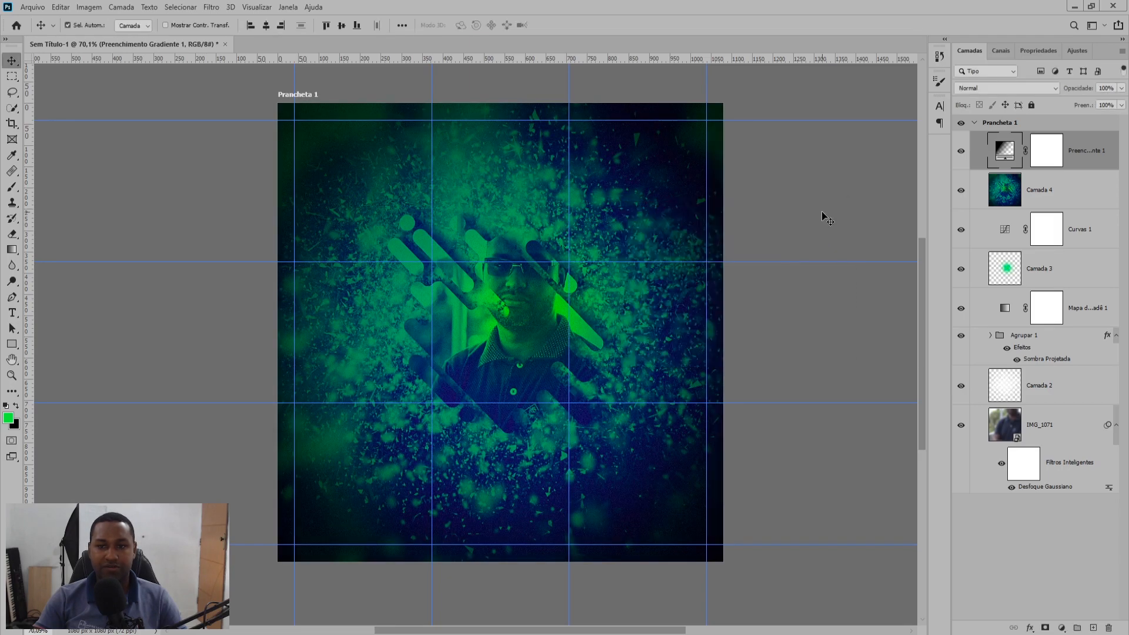
- Hide the guides and toggle the gradient fill layer's visibility to compare the artwork with and without the vignette
{"action": "left_click", "coordinate": [826, 218]}
{"action": "key", "text": "ctrl+semicolon"}
{"action": "left_click", "coordinate": [961, 151]}
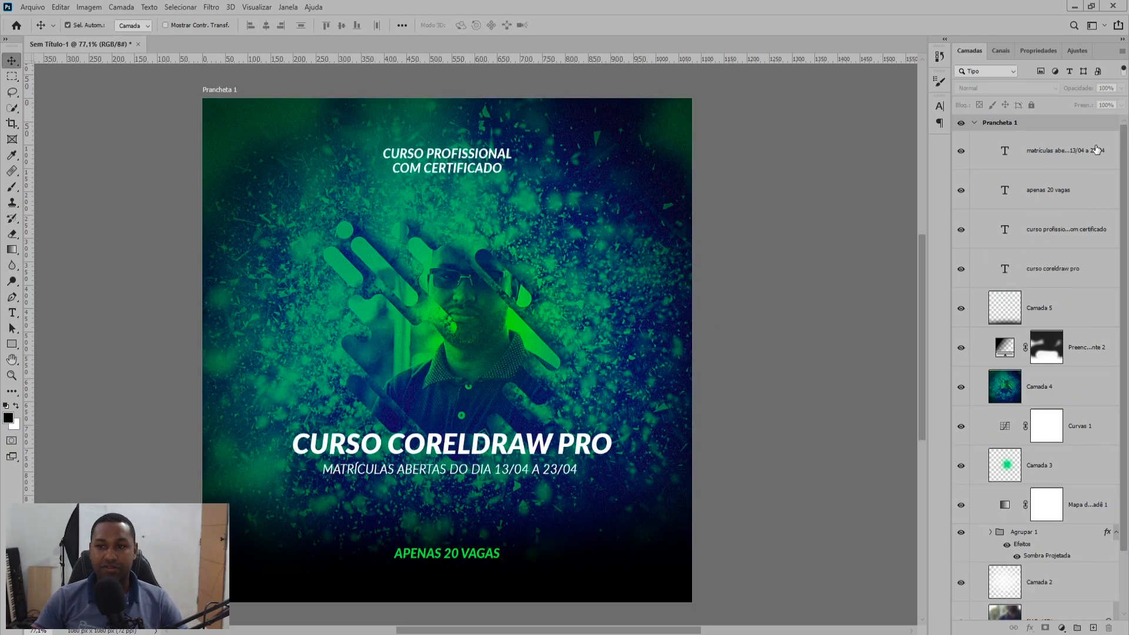
- Add a new layer above the text layers and paint a soft green 00e243 spot over the portrait with a brush about 457 px wide
{"action": "left_click", "coordinate": [1097, 149]}
{"action": "left_click", "coordinate": [1093, 629]}
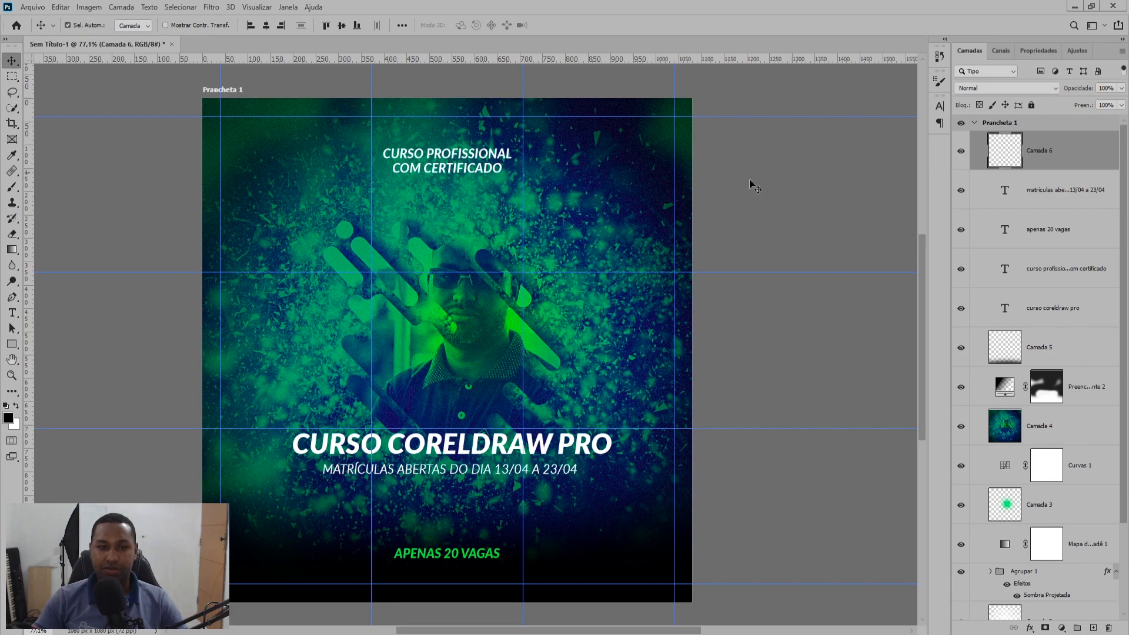
{"action": "key", "text": "b"}
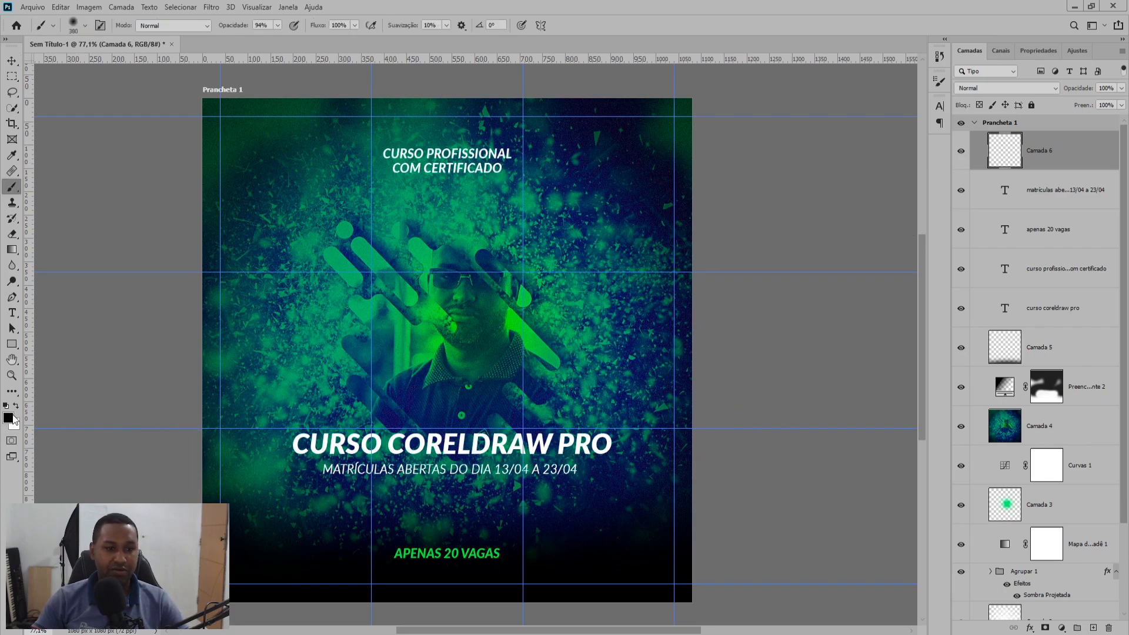
{"action": "left_click", "coordinate": [9, 418]}
{"action": "left_click", "coordinate": [439, 342]}
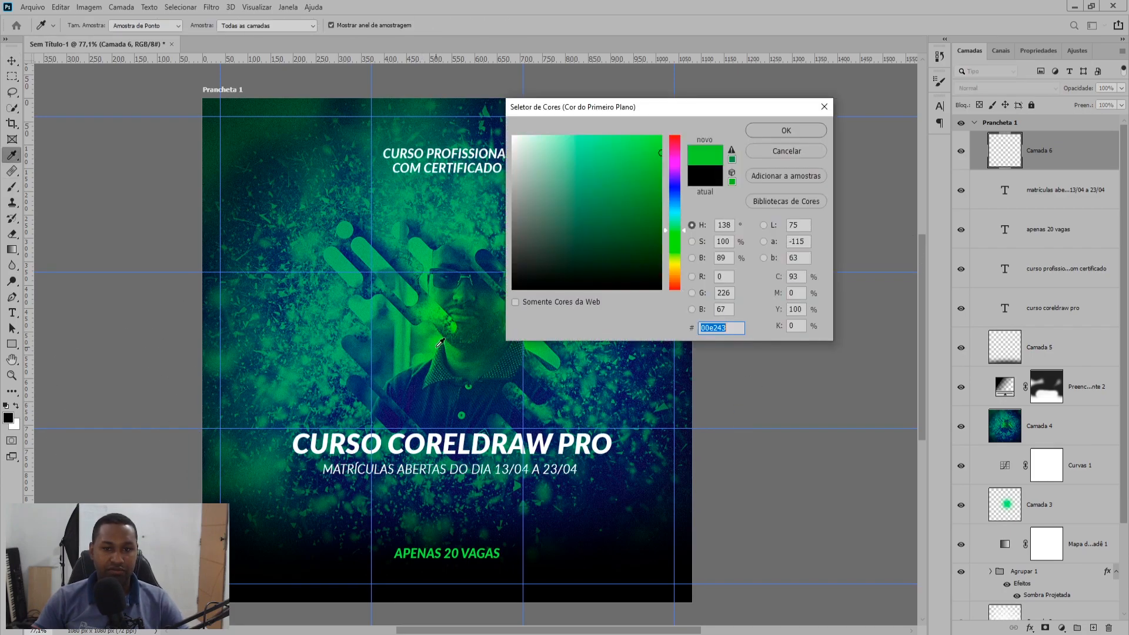
{"action": "left_click", "coordinate": [765, 134]}
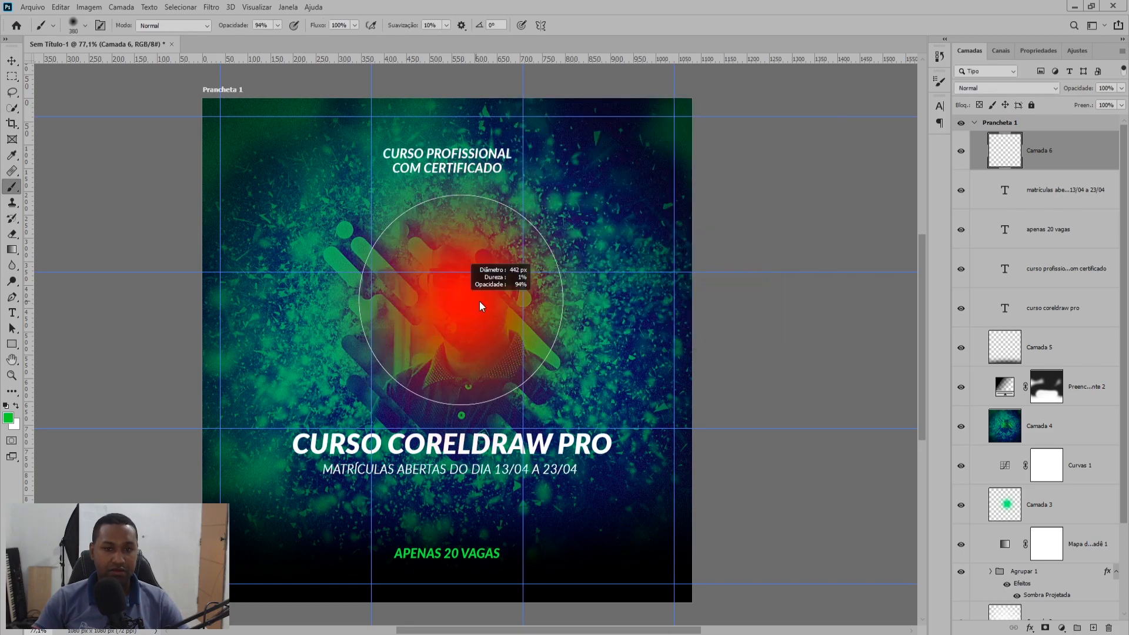
{"action": "left_click", "coordinate": [462, 314]}
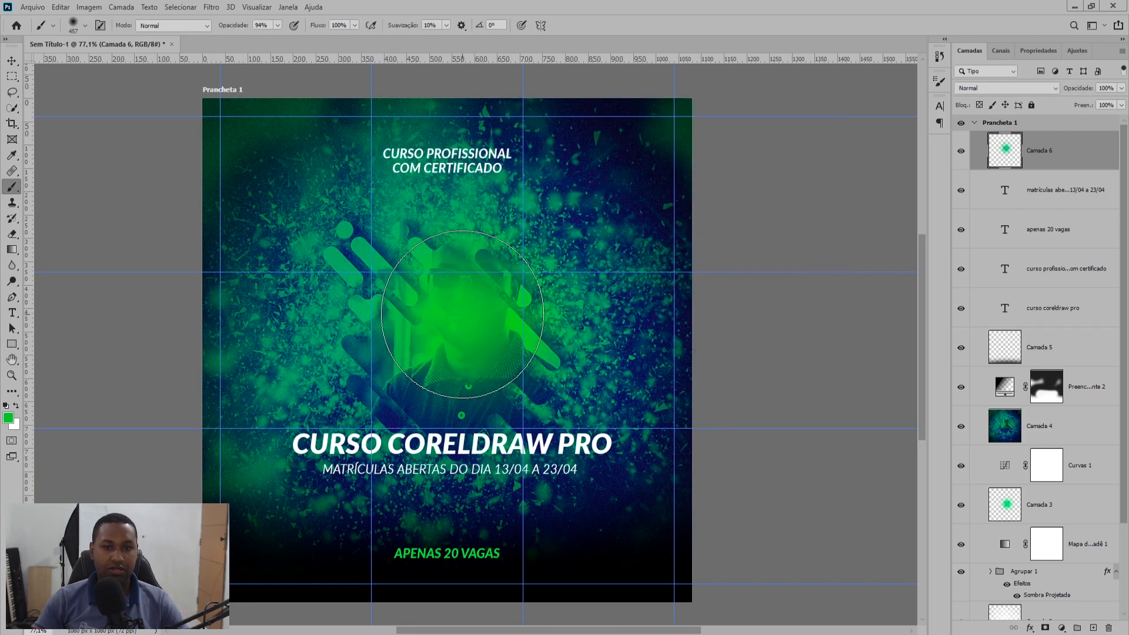
- Try the Sobrepor blend mode on Camada 6, shift the green spot to the artboard's upper-right corner and set the blend mode to Luz Brilhante
{"action": "left_click", "coordinate": [1000, 88]}
{"action": "left_click", "coordinate": [968, 235]}
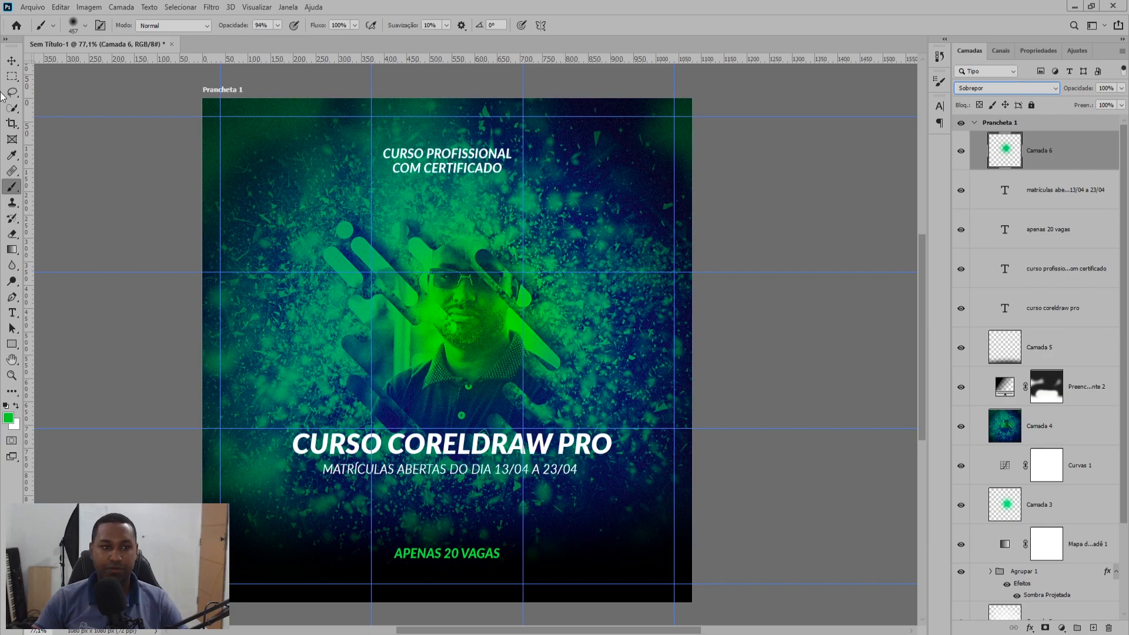
{"action": "left_click", "coordinate": [11, 61]}
{"action": "left_click_drag", "start_coordinate": [493, 323], "coordinate": [661, 141]}
{"action": "left_click", "coordinate": [1000, 87]}
{"action": "left_click", "coordinate": [1009, 265]}
- Move the green glow of Camada 6 to the artboard's top centre and delete the glow copy in the upper-left corner
{"action": "left_click_drag", "start_coordinate": [661, 141], "coordinate": [461, 148]}
{"action": "left_click", "coordinate": [240, 144]}
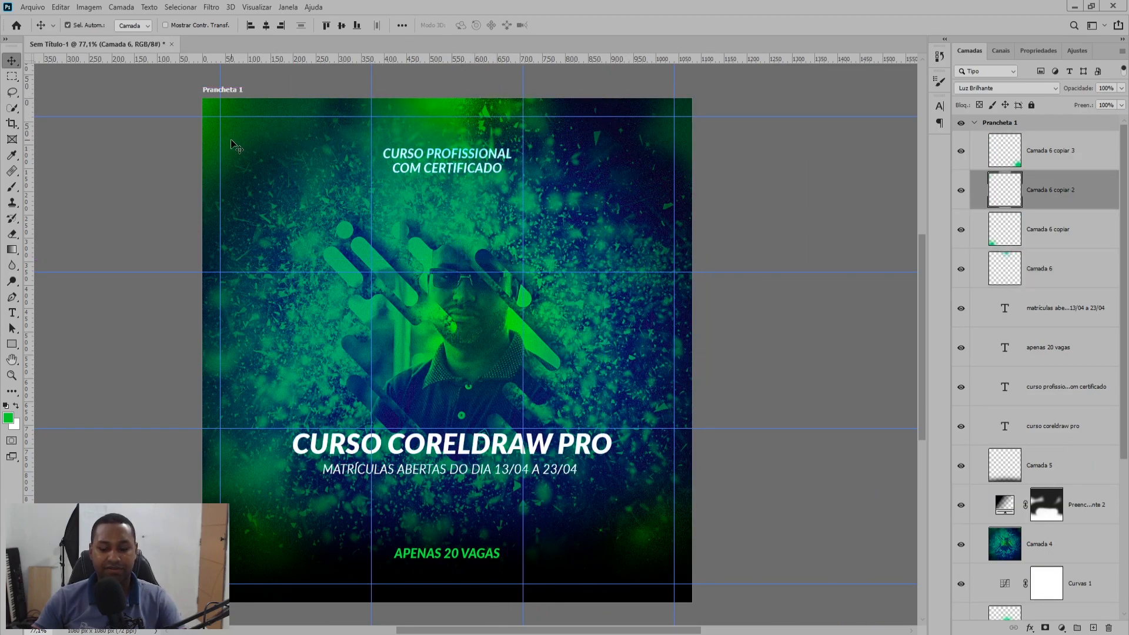
{"action": "key", "text": "Delete"}
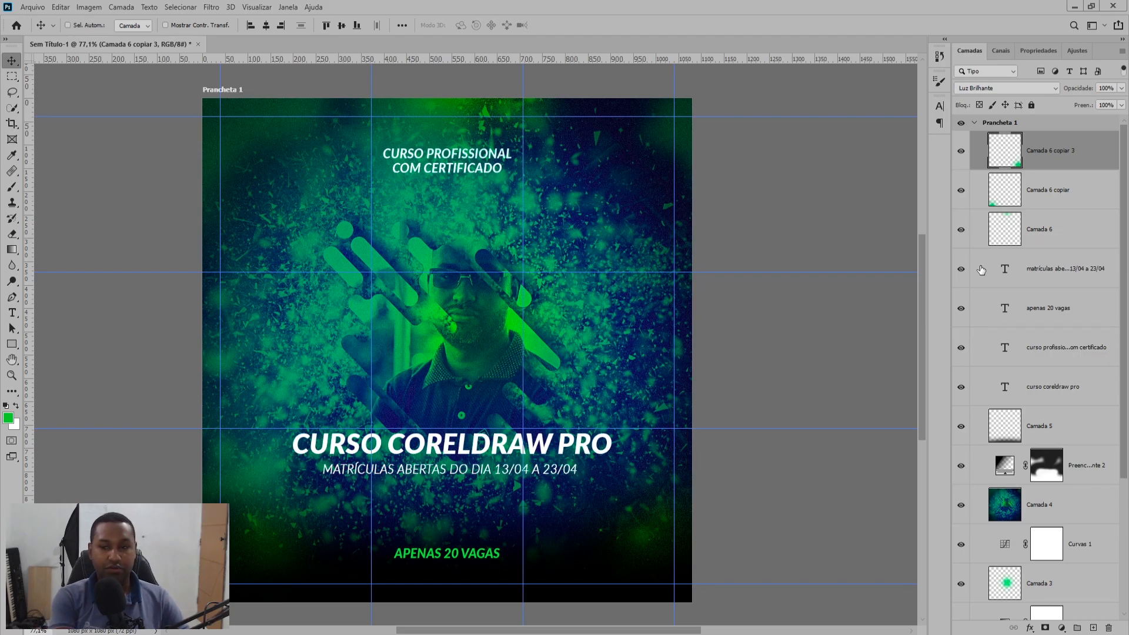
- Stamp all visible layers into a new layer and apply Camera Raw with Exposição -0,40, Contraste +13, Realces +12, Sombras -26 and Pretos -20
{"action": "key", "text": "ctrl+shift+alt+e"}
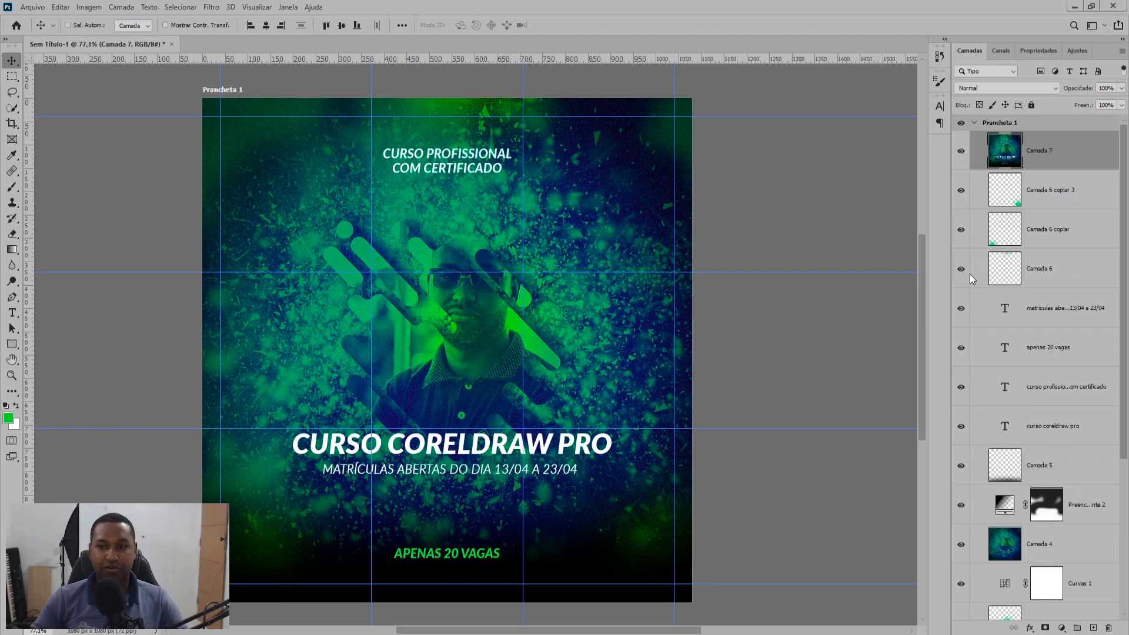
{"action": "key", "text": "ctrl+shift+a"}
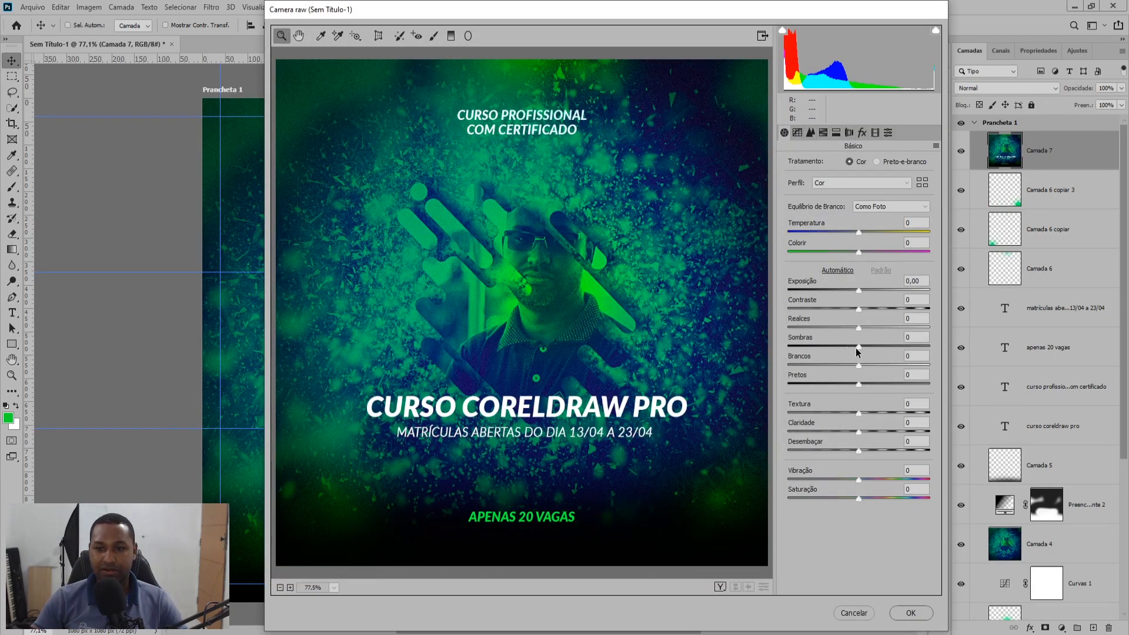
{"action": "left_click_drag", "start_coordinate": [857, 349], "coordinate": [867, 309]}
{"action": "left_click_drag", "start_coordinate": [858, 384], "coordinate": [842, 384]}
{"action": "left_click_drag", "start_coordinate": [858, 290], "coordinate": [855, 288]}
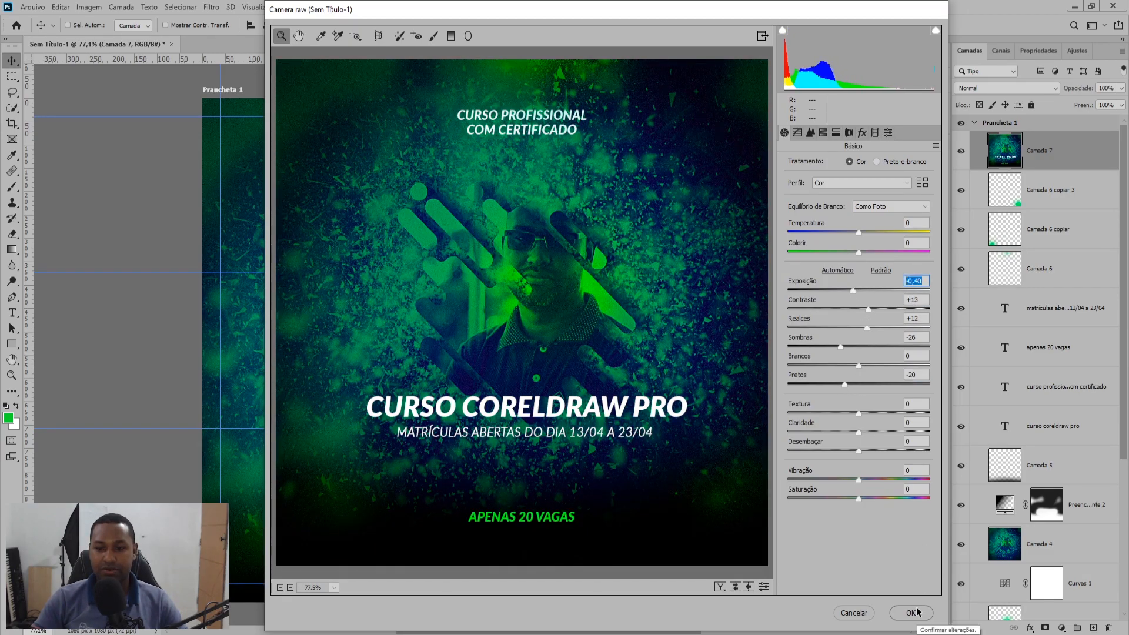
{"action": "left_click", "coordinate": [911, 613]}
- Group the layers from Camada 7 down to Camada 4 and rename the group, beginning with "PO"
{"action": "left_click", "coordinate": [1085, 556], "text": "shift"}
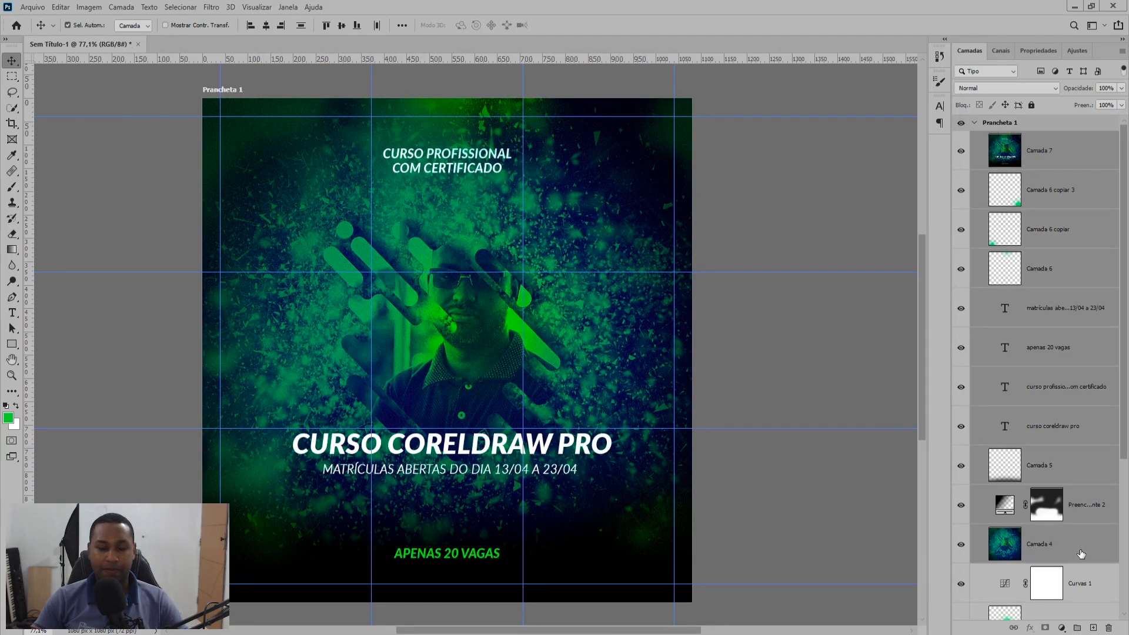
{"action": "key", "text": "ctrl+g"}
{"action": "double_click", "coordinate": [1023, 138]}
{"action": "type", "text": "PO"}
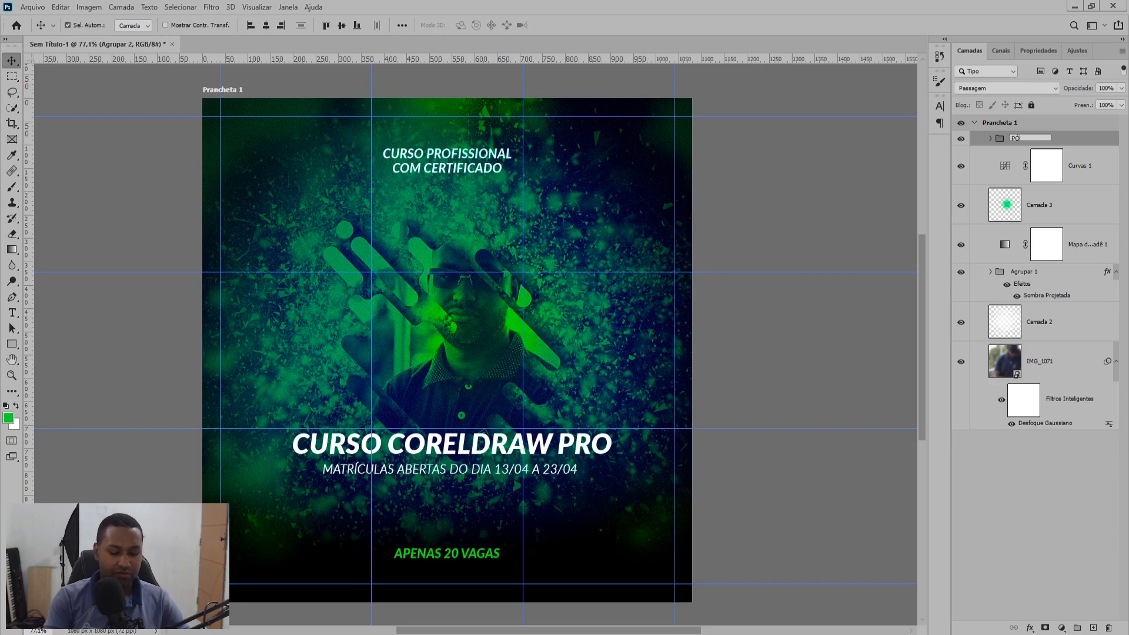